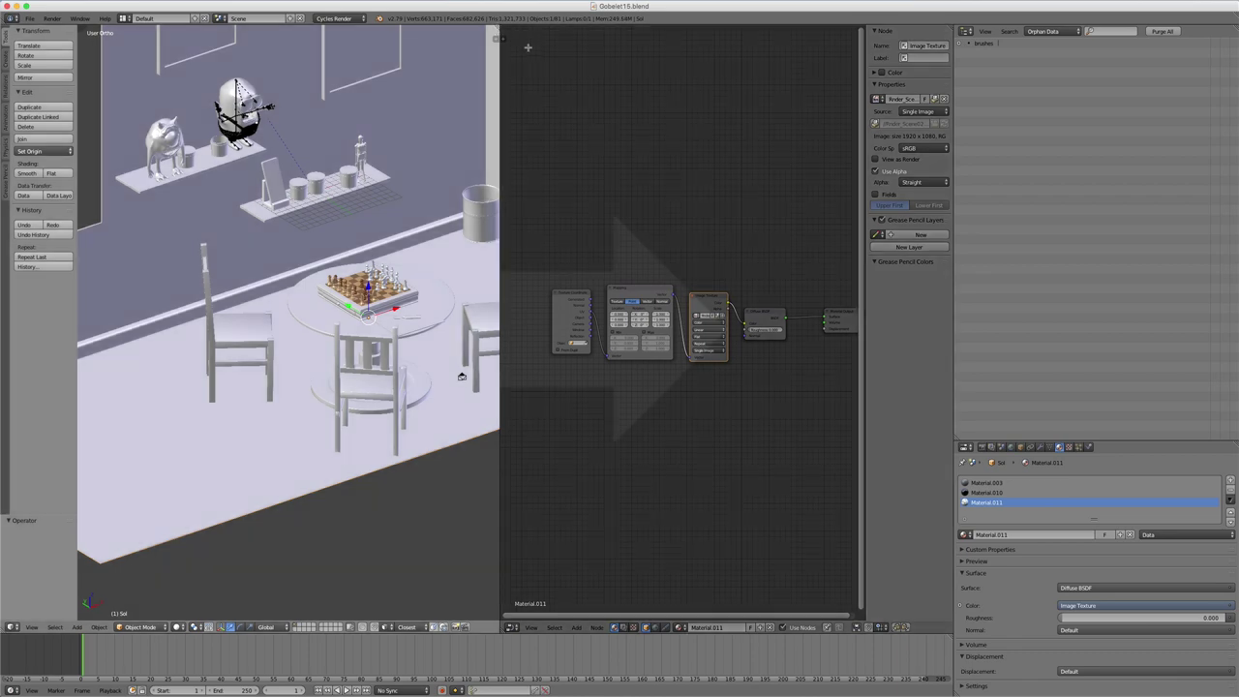
Step: Merge the node editor into the 3D viewport and orbit the room to a rotated isometric angle
left_click_drag(498, 50, 641, 203)
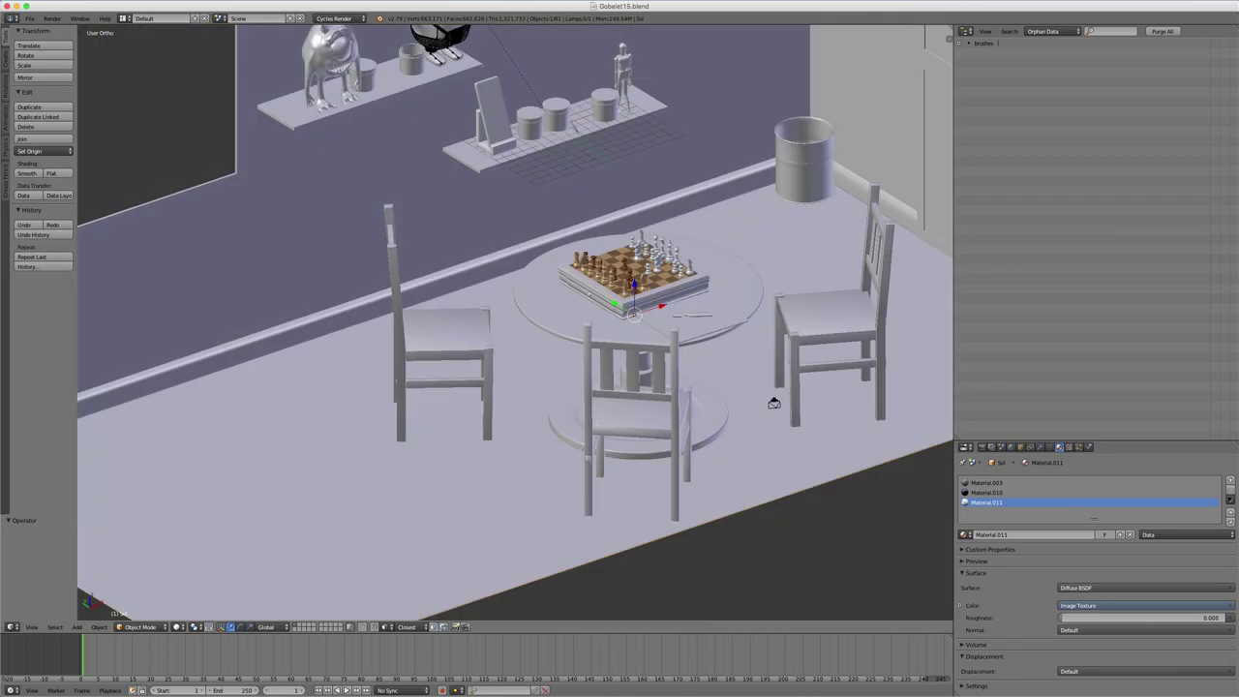
middle_click_drag(641, 203, 678, 201)
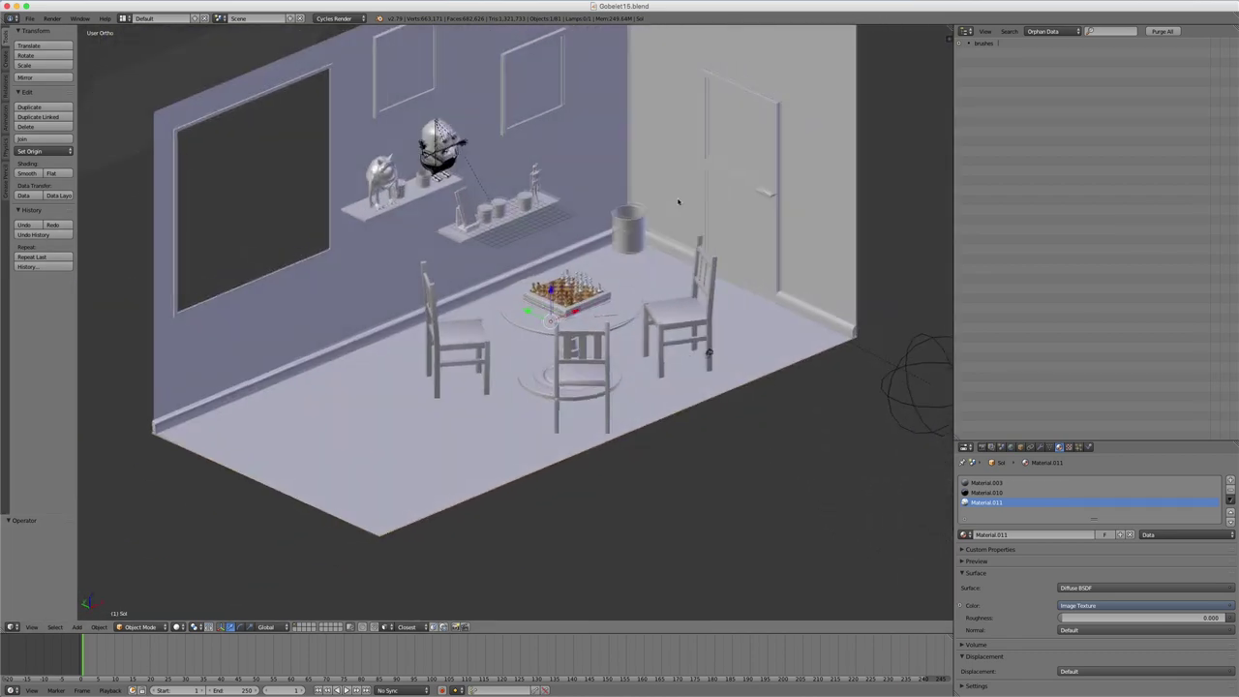
middle_click_drag(668, 127, 717, 211)
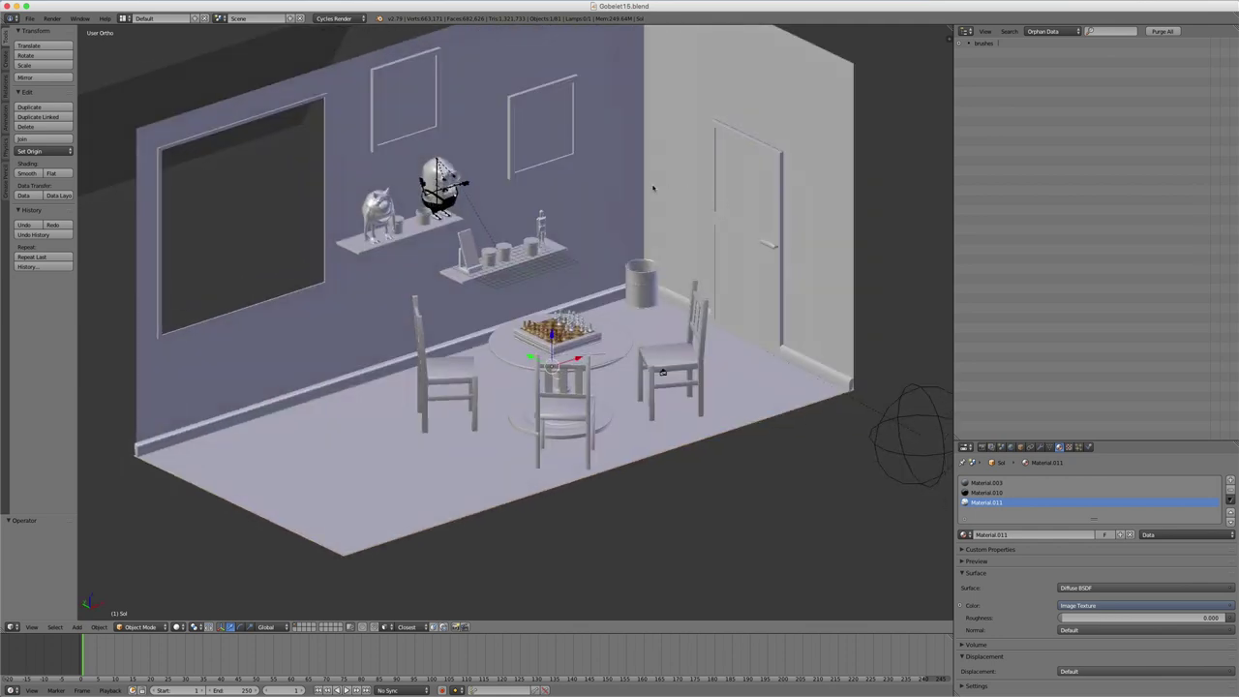
Step: Browse the operator search list, then filter it by 'add'
key("space")
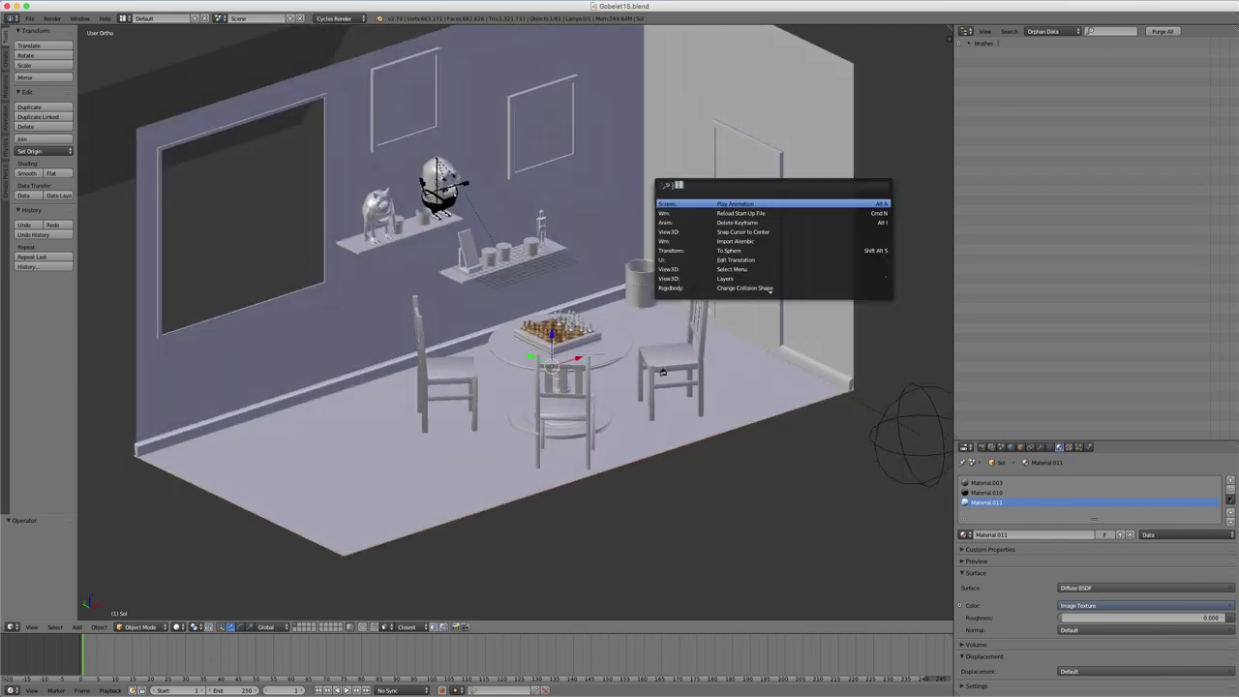
scroll(728, 248, "down", 3)
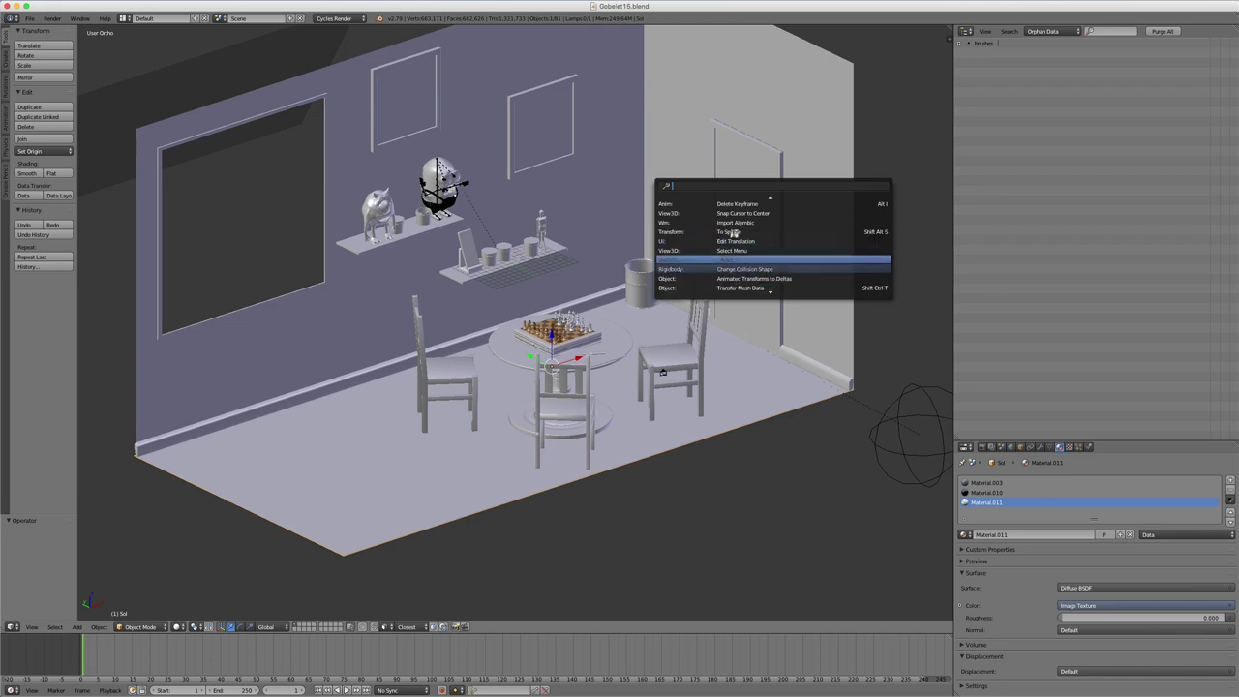
scroll(730, 242, "down", 3)
scroll(734, 234, "down", 2)
scroll(737, 225, "down", 2)
scroll(738, 224, "down", 2)
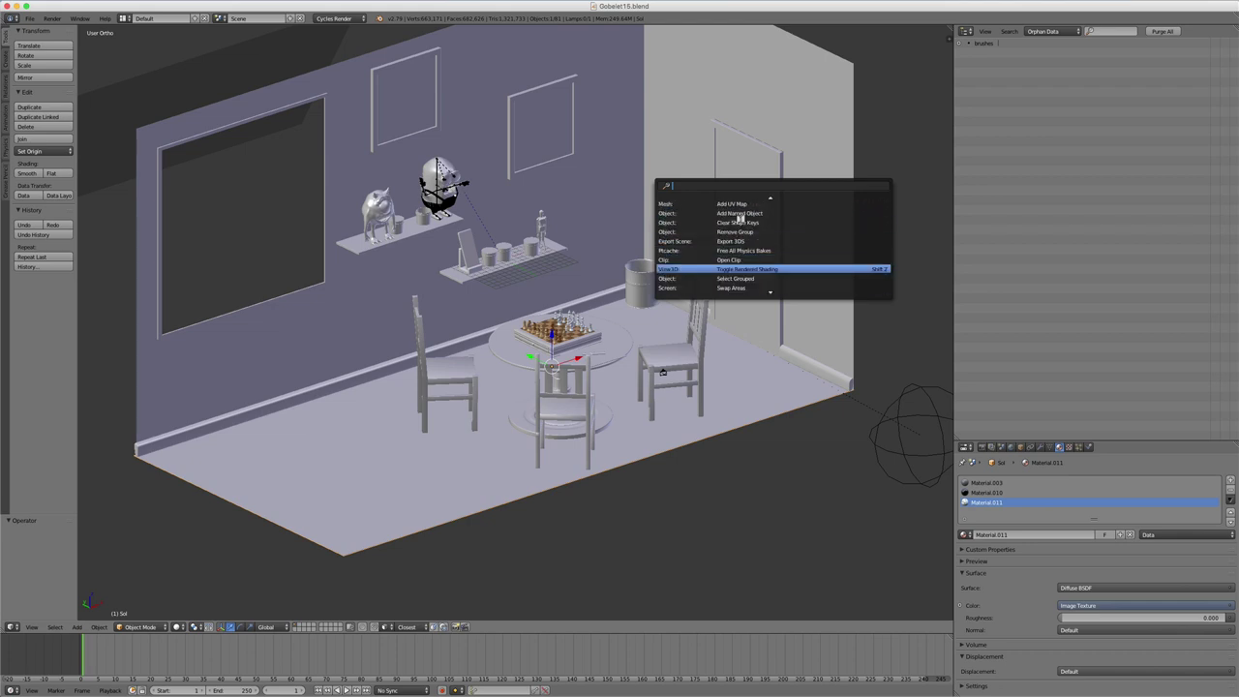
scroll(738, 223, "down", 2)
scroll(738, 220, "down", 2)
scroll(740, 218, "down", 2)
scroll(739, 218, "down", 5)
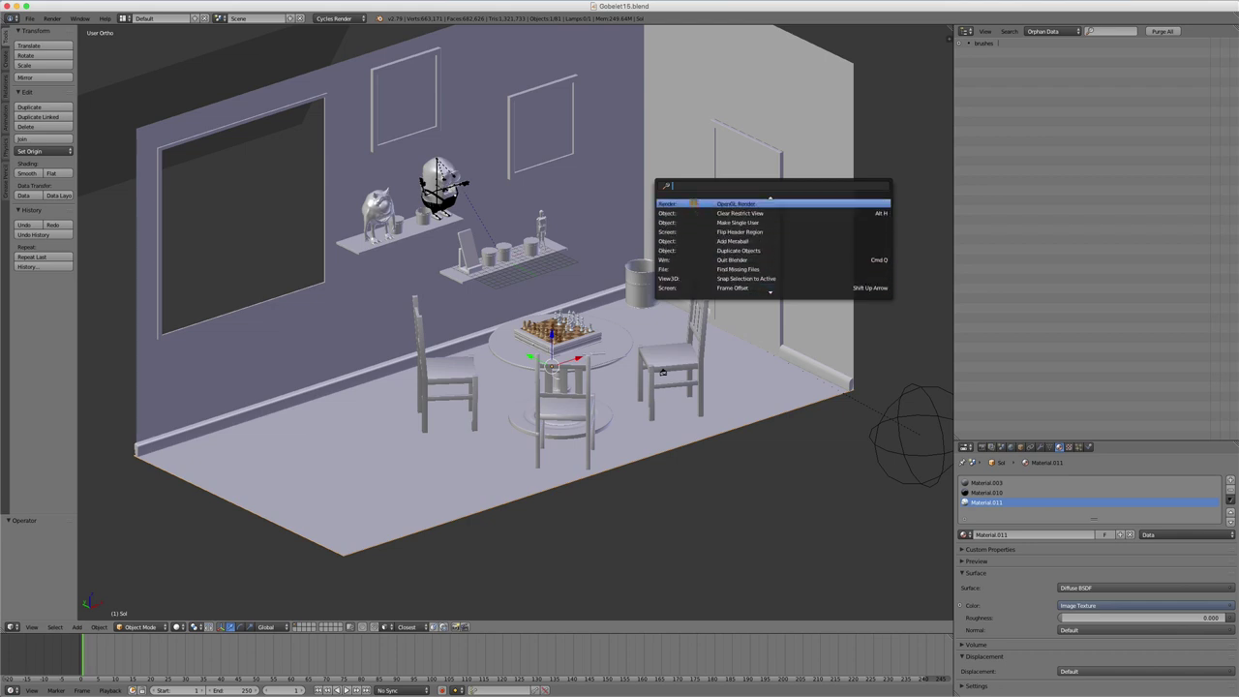
type("add")
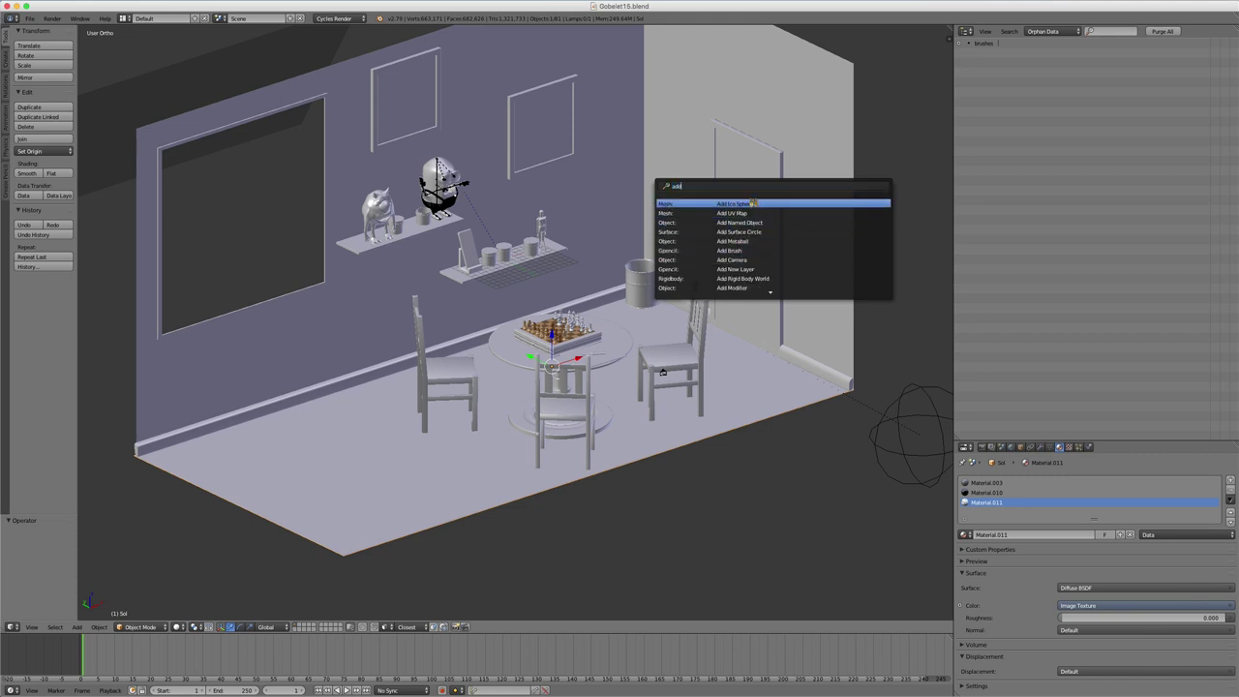
Step: Add an Ico Sphere to the room scene, then bring the operator search back up
left_click(755, 204)
scroll(619, 280, "down", 5)
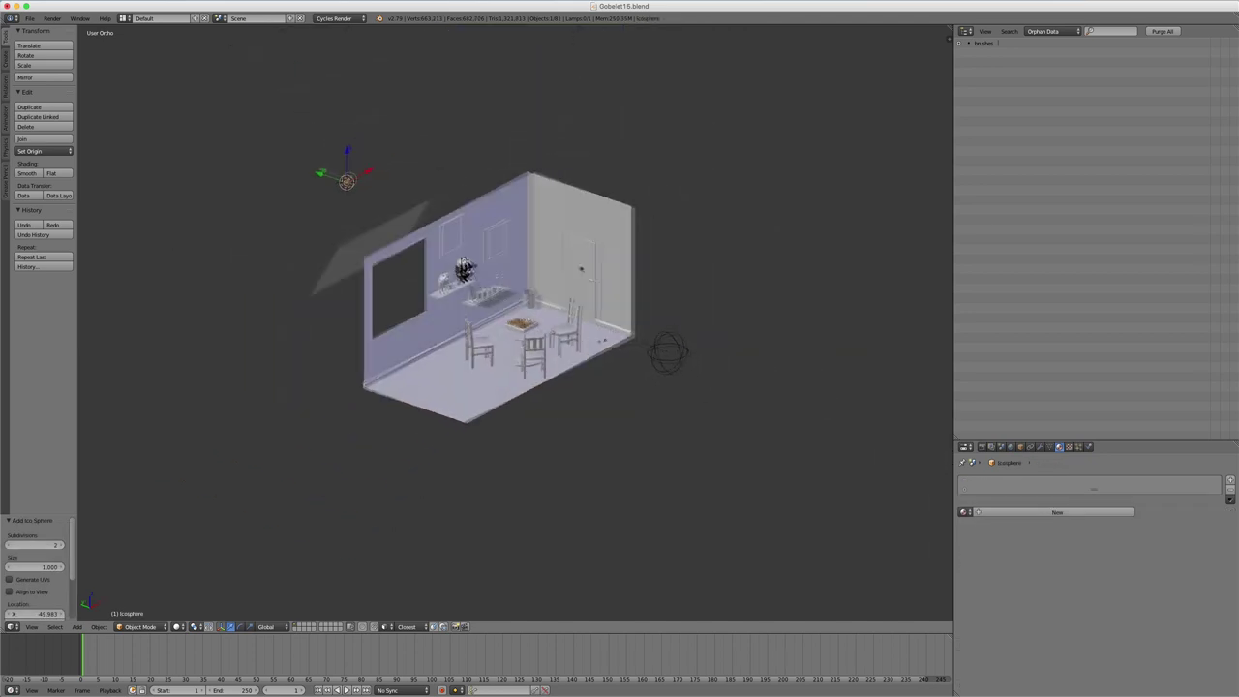
mouse_move(619, 281)
middle_mouse_down()
mouse_move(568, 275)
mouse_move(387, 193)
middle_mouse_up()
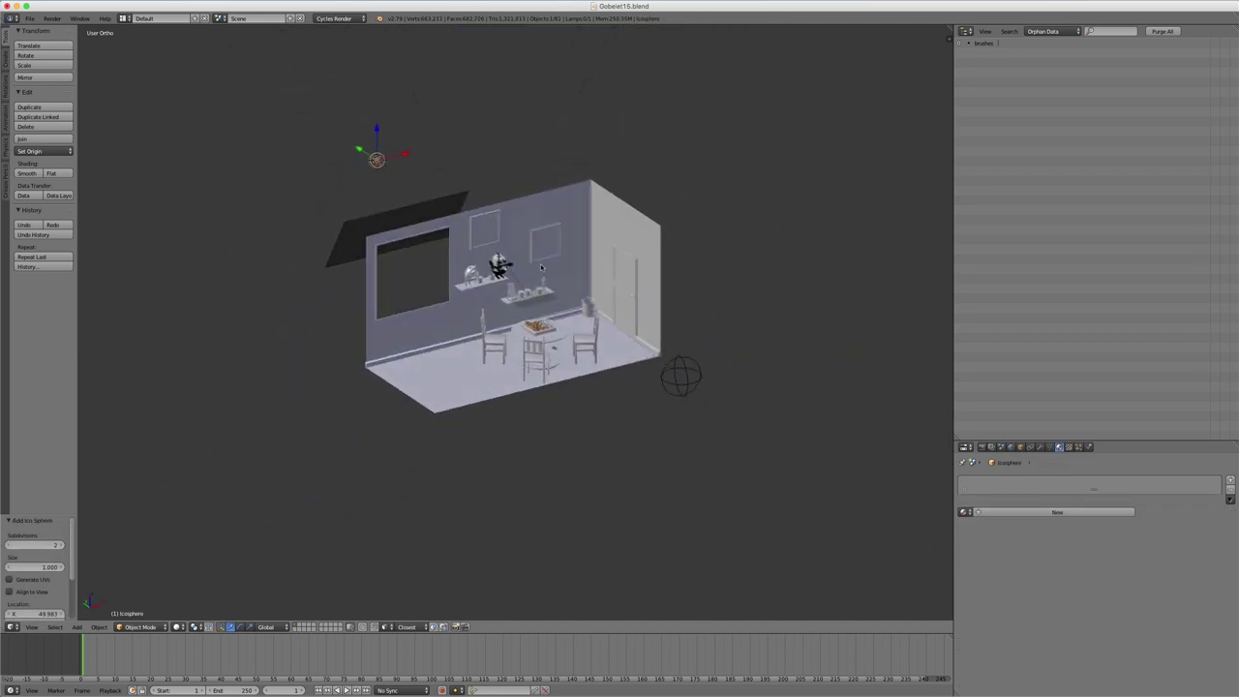
scroll(269, 119, "up", 4)
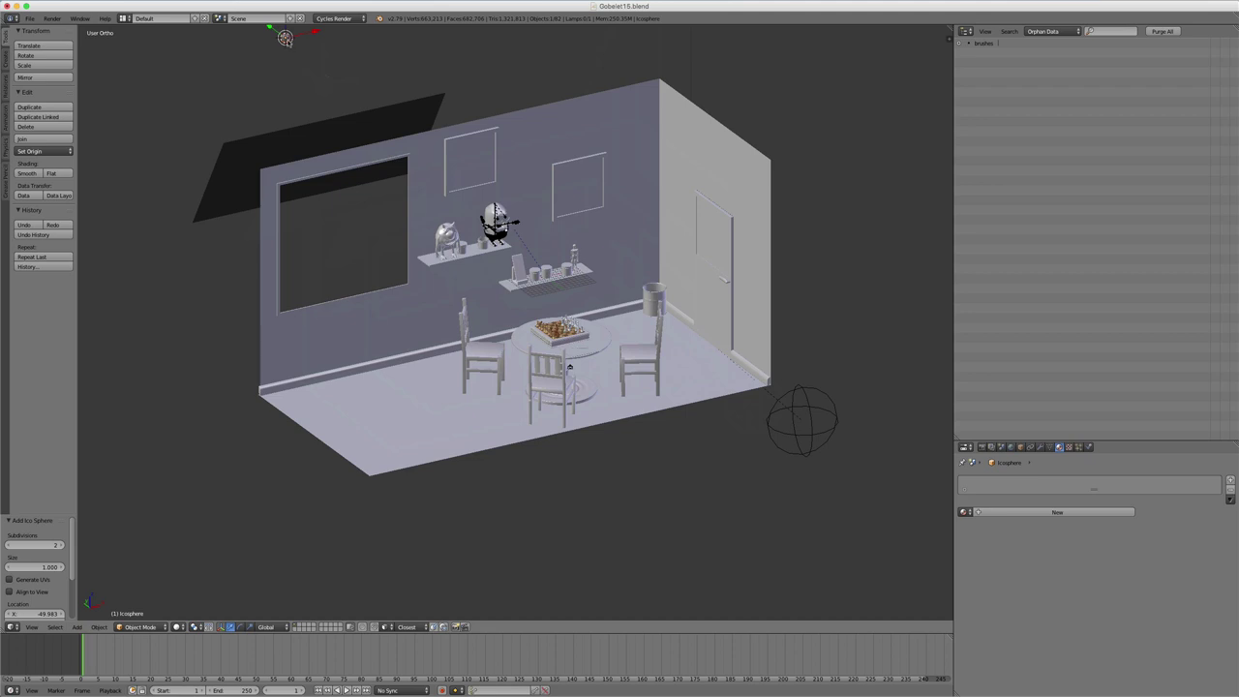
key("space")
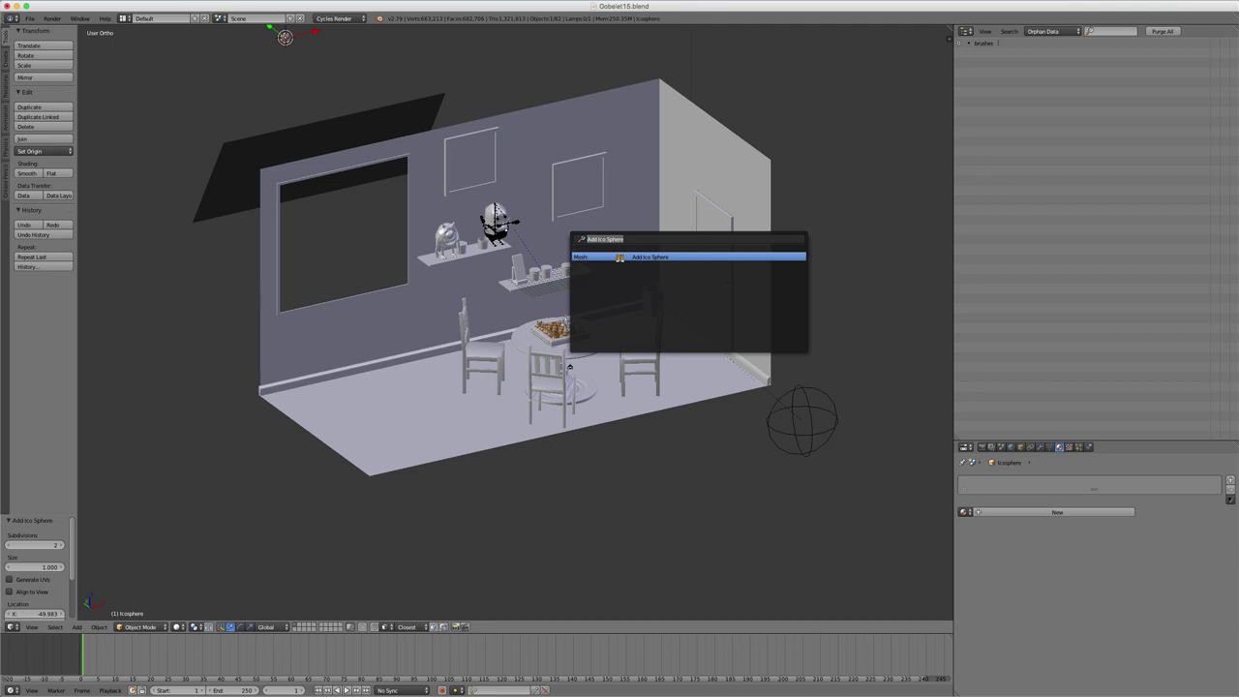
Step: Filter the operator search by 'remove' and look through the Remove commands
type("remove")
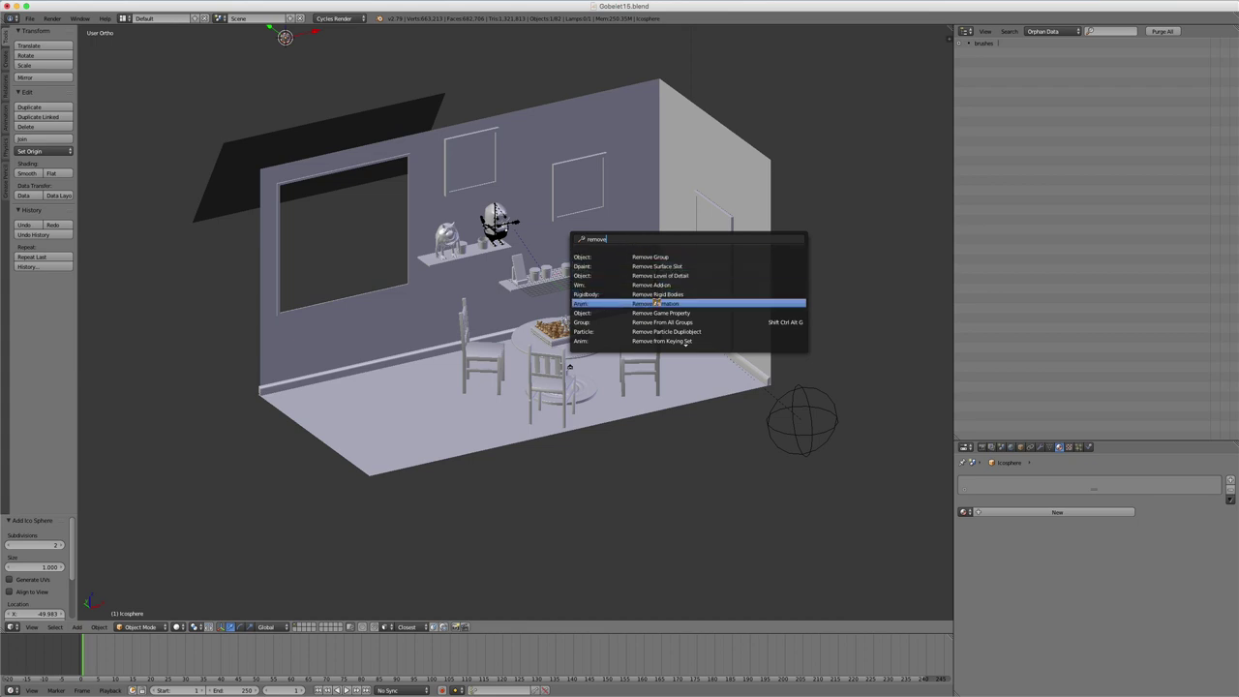
scroll(657, 303, "down", 1)
scroll(657, 303, "down", 2)
scroll(656, 303, "down", 2)
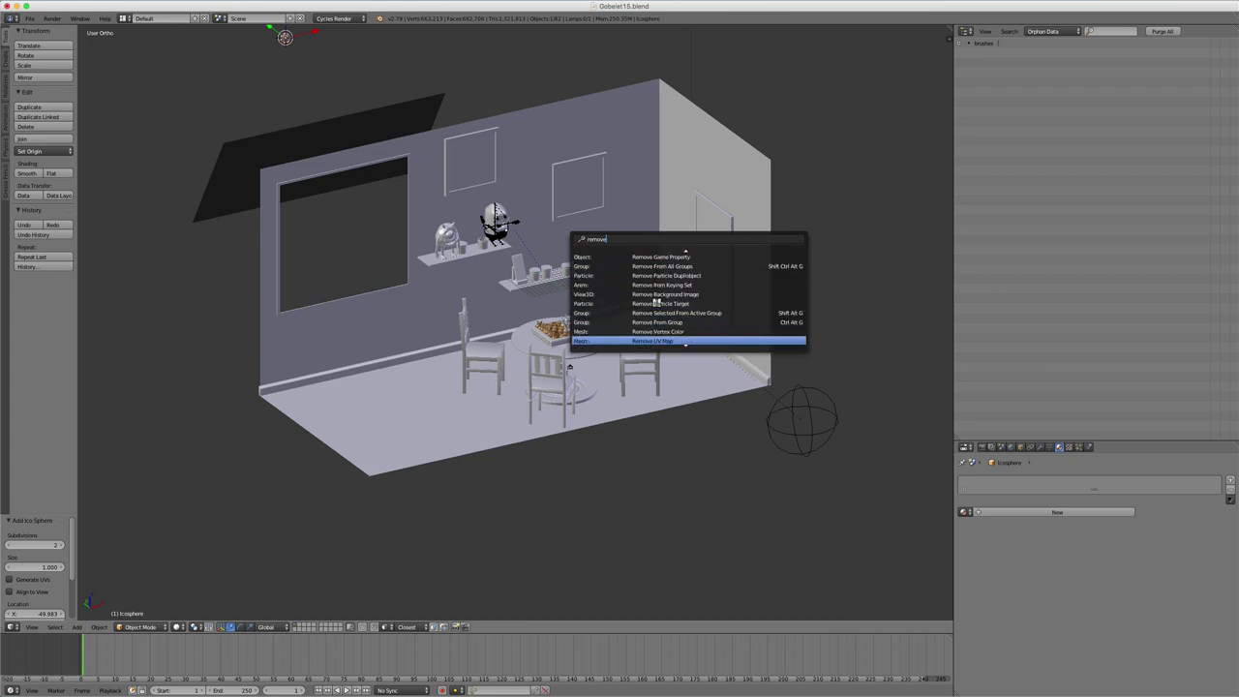
scroll(656, 303, "down", 1)
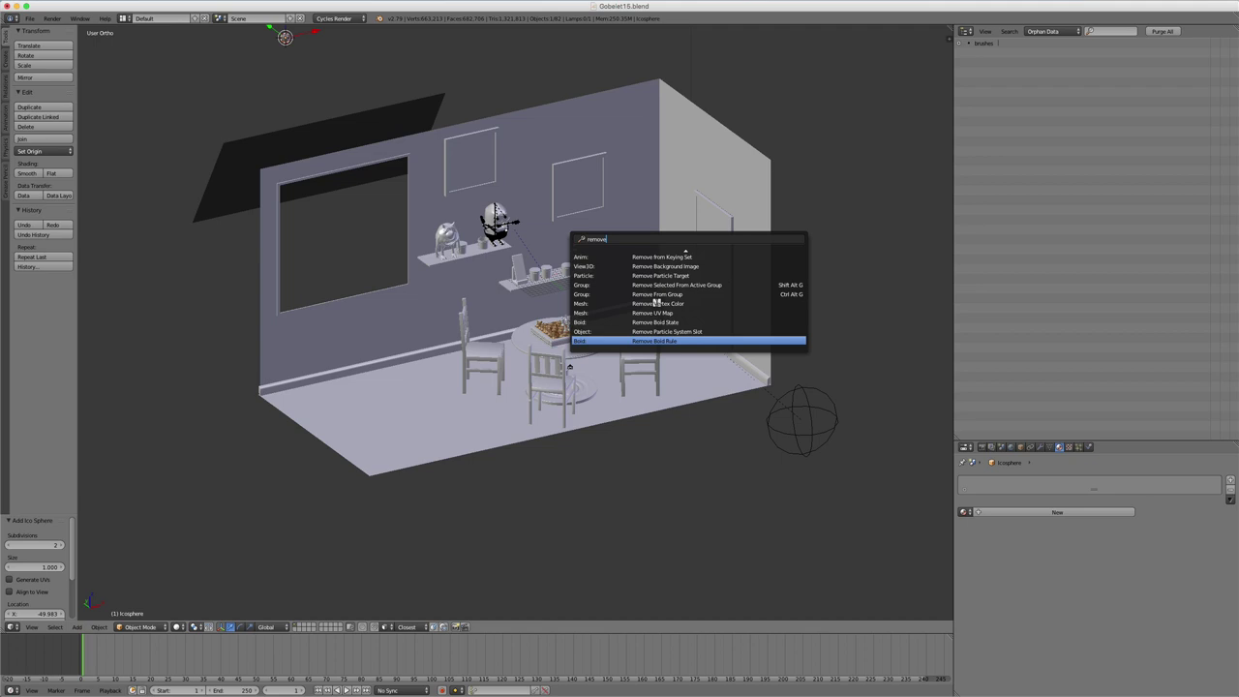
scroll(656, 314, "up", 4)
scroll(657, 314, "up", 5)
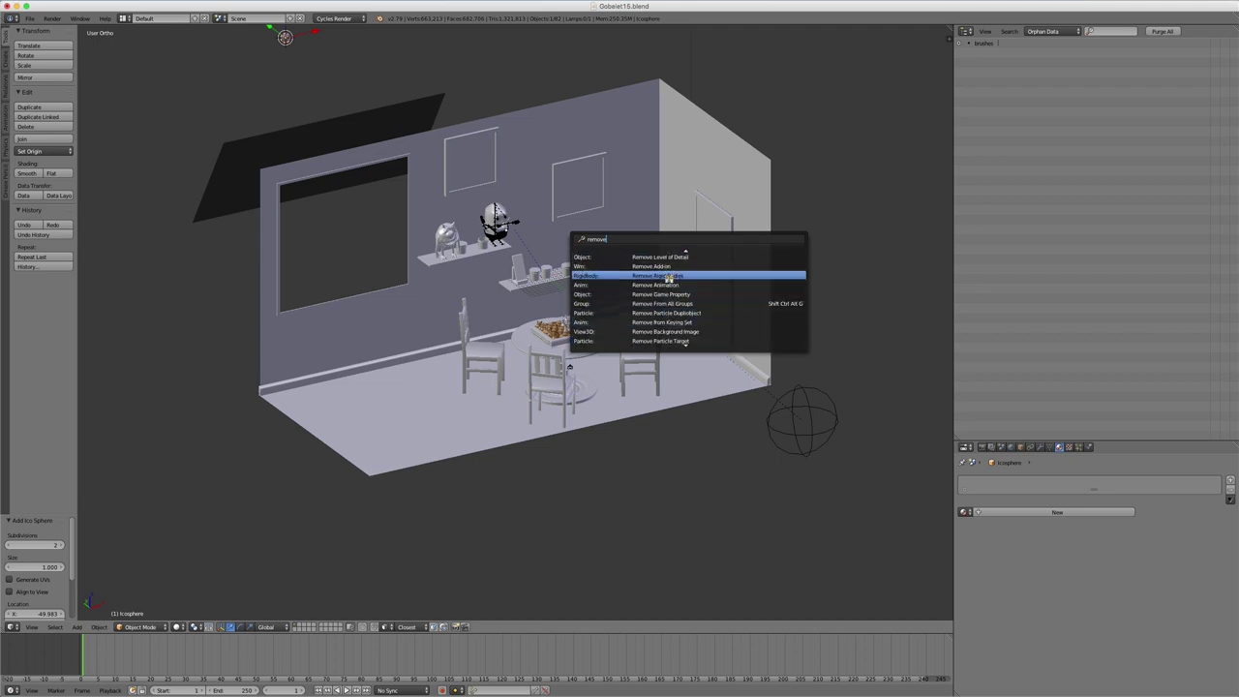
Step: Run Remove Rigid Bodies, select the right chair, and orbit around the chess table
left_click(668, 278)
right_click(651, 367)
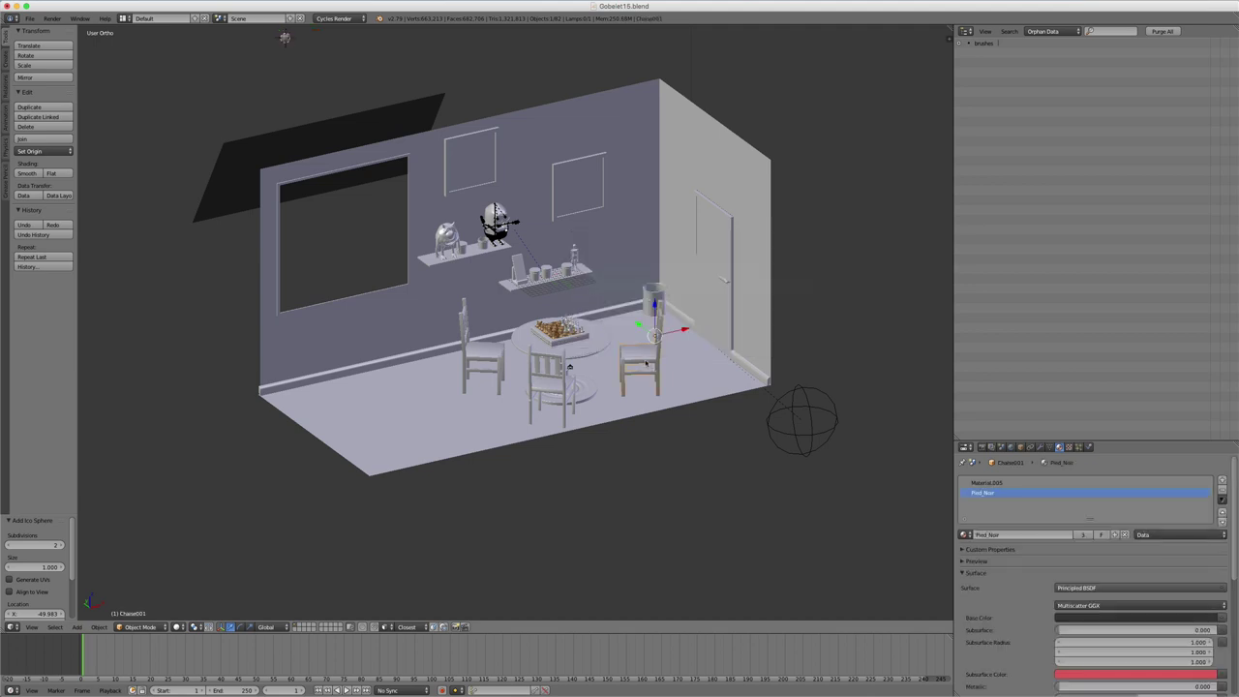
scroll(647, 363, "up", 3)
scroll(647, 363, "up", 3)
middle_click_drag(717, 360, 678, 348)
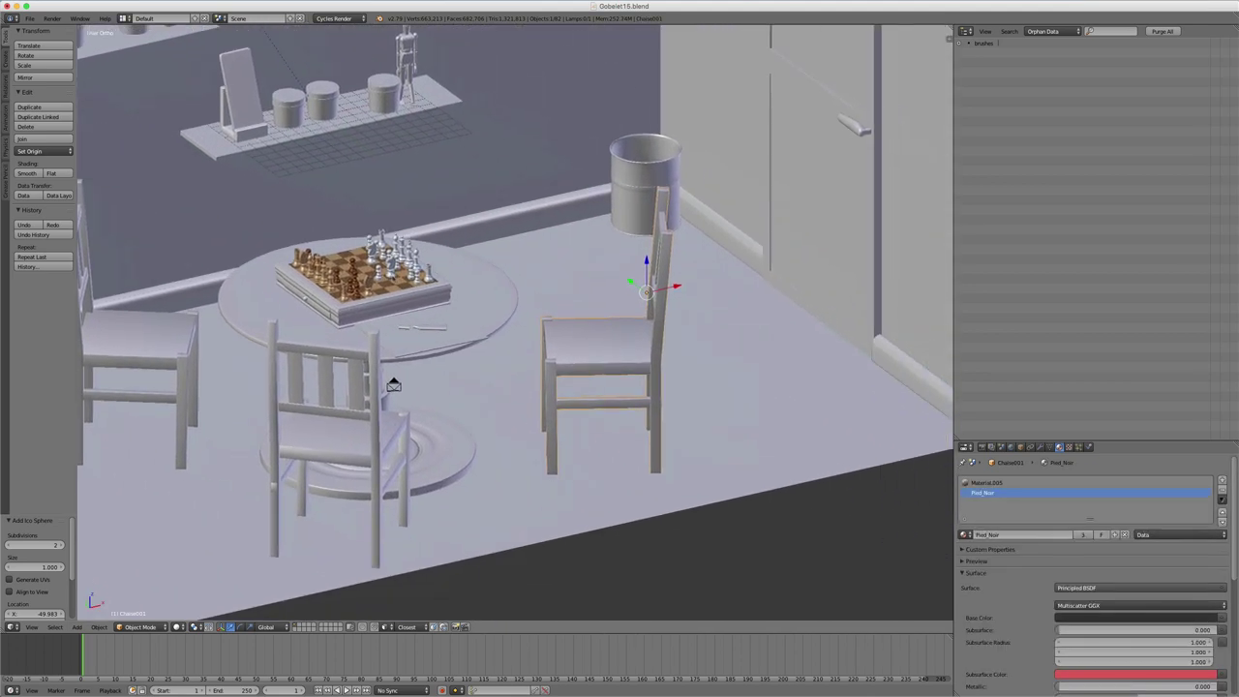
scroll(678, 348, "up", 3)
middle_click_drag(459, 320, 542, 329)
scroll(757, 350, "up", 3)
mouse_move(757, 351)
middle_mouse_down()
mouse_move(780, 345)
mouse_move(750, 308)
mouse_move(578, 341)
middle_mouse_up()
scroll(697, 319, "up", 2)
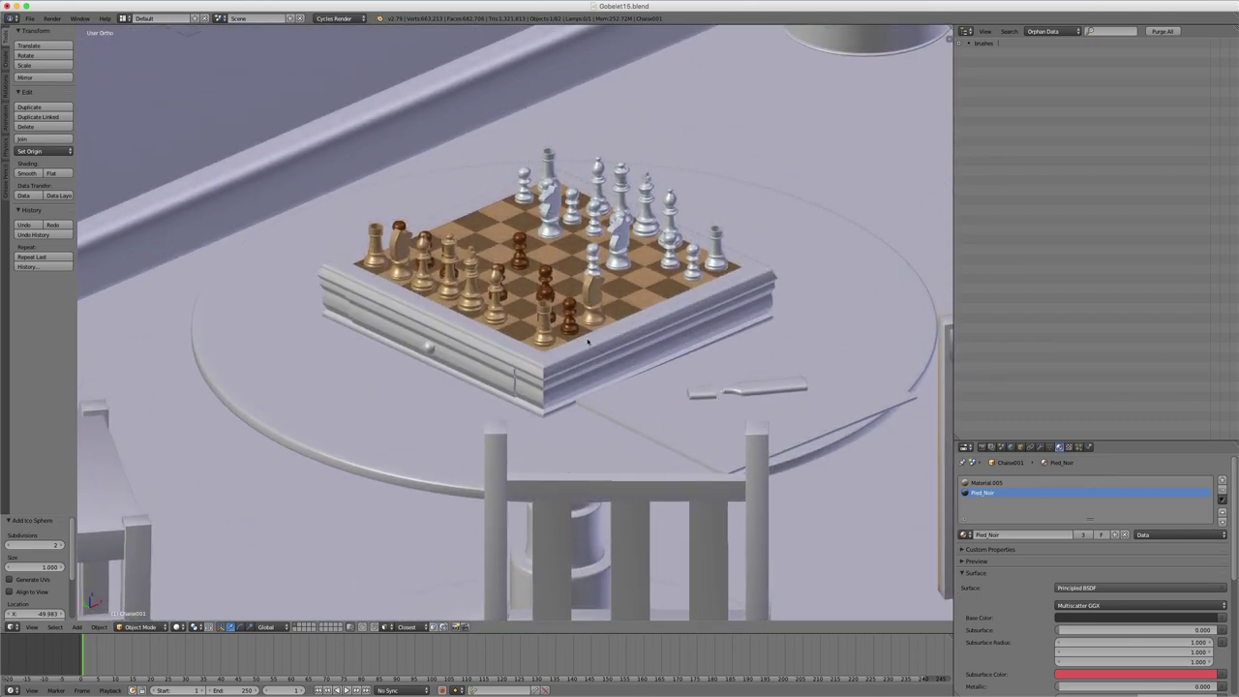
scroll(604, 352, "down", 2)
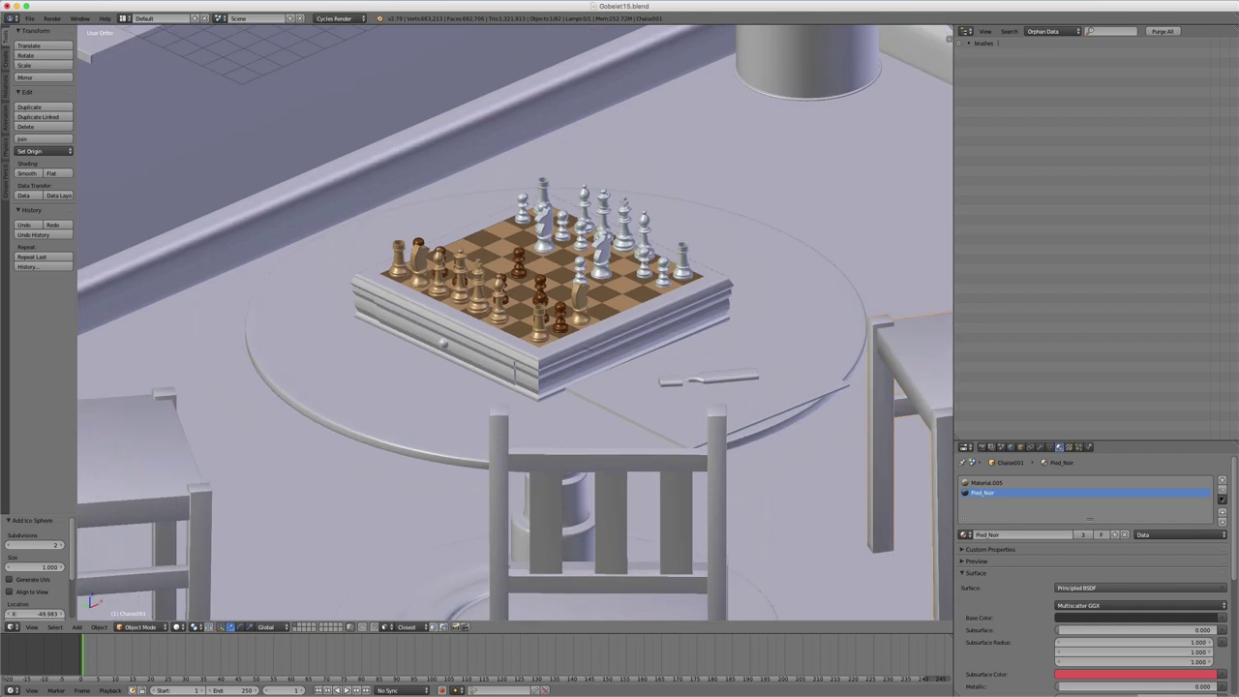
scroll(695, 333, "down", 2)
mouse_move(695, 333)
middle_mouse_down()
mouse_move(655, 484)
mouse_move(633, 456)
middle_mouse_up()
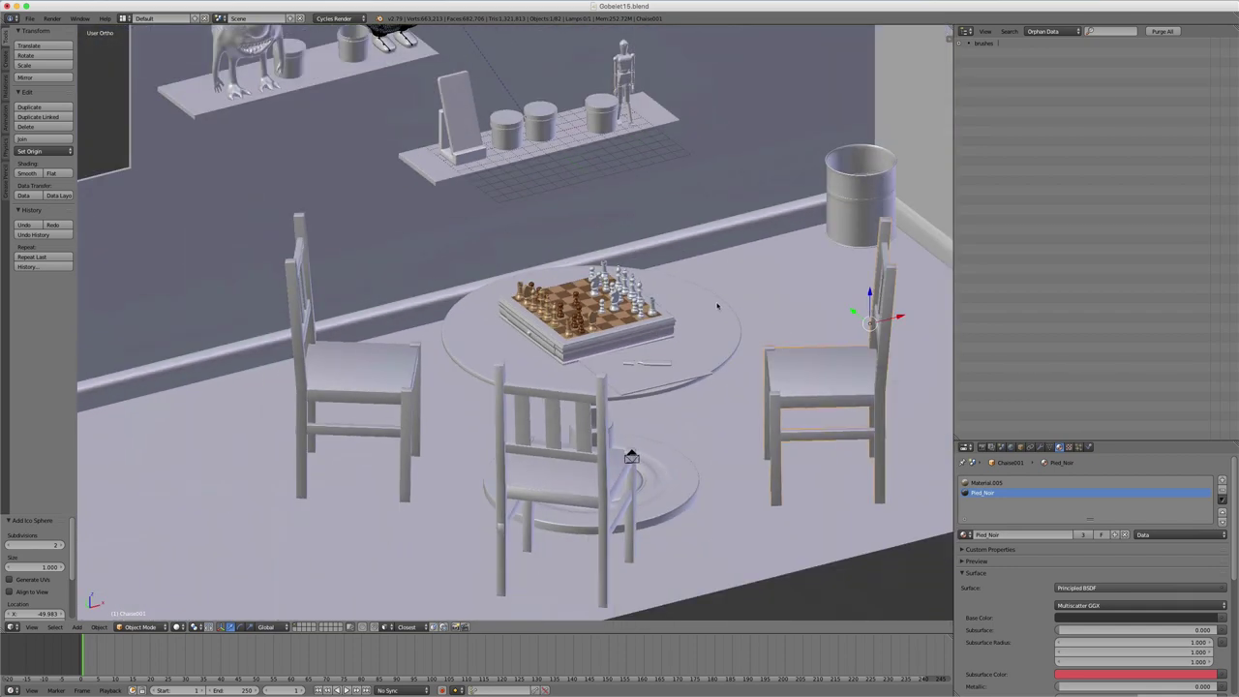
scroll(489, 473, "up", 2)
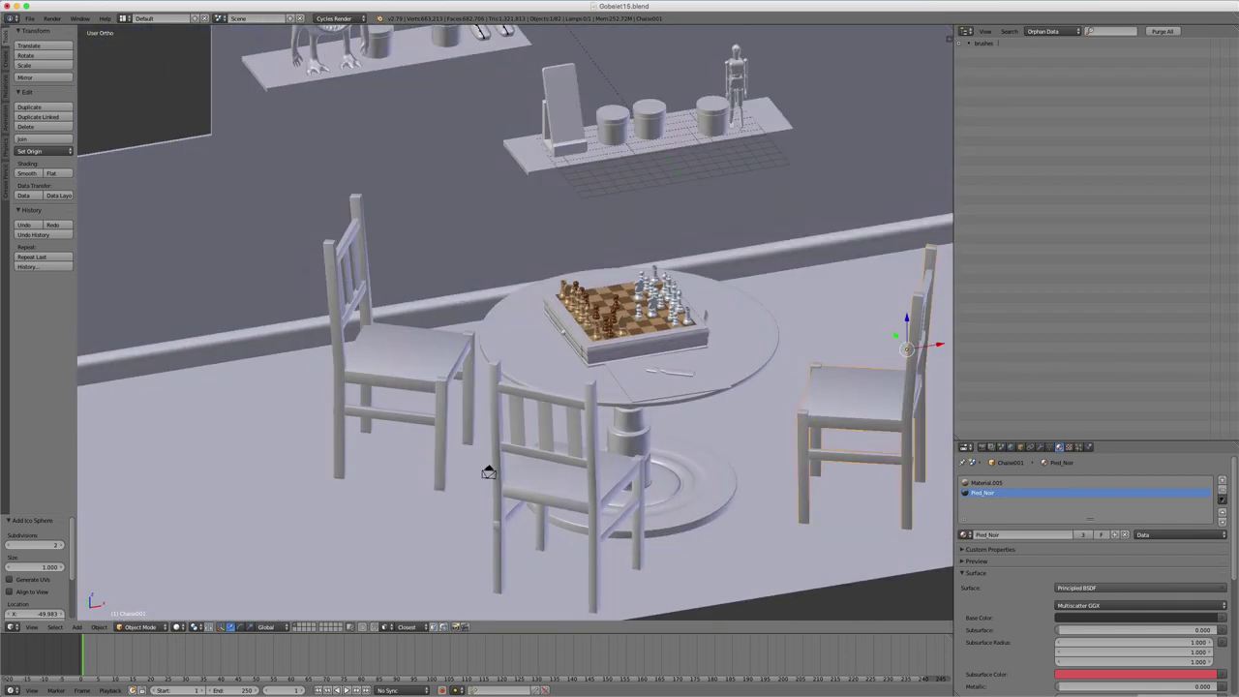
Step: Select the round table, then reselect the right chair Chaise001
right_click(694, 484)
right_click(838, 406)
scroll(794, 418, "up", 2)
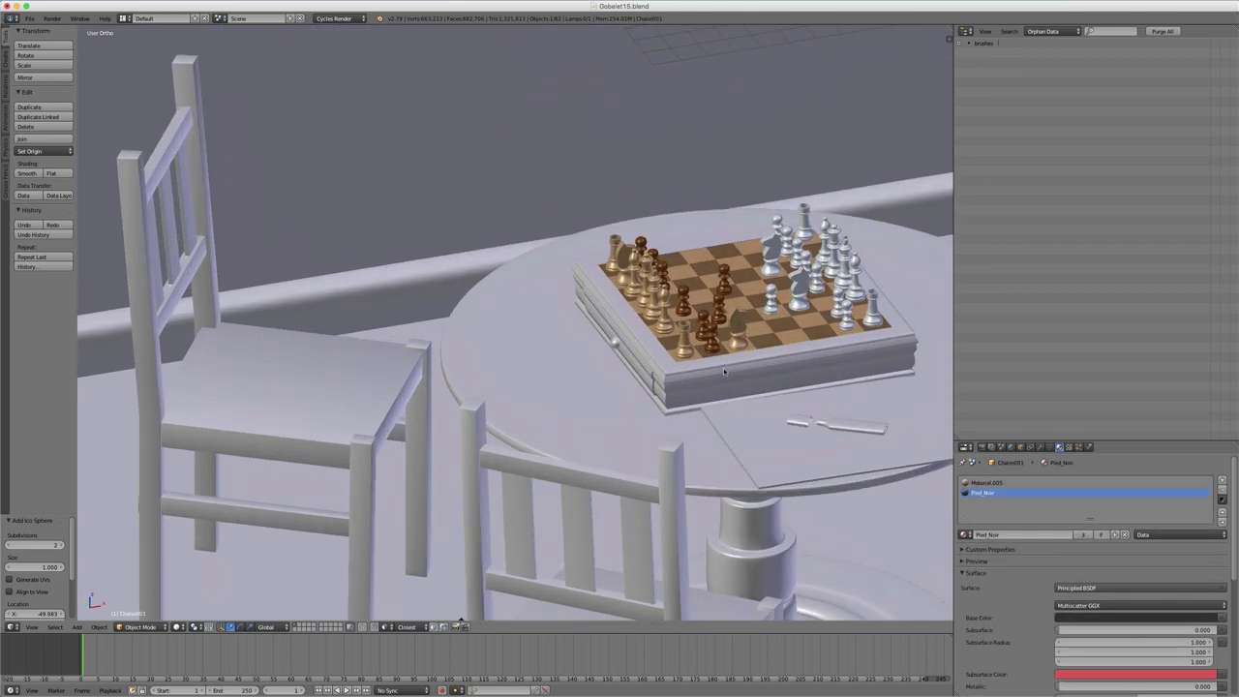
scroll(795, 418, "up", 2)
scroll(795, 418, "up", 1)
scroll(475, 539, "down", 3)
scroll(486, 470, "down", 2)
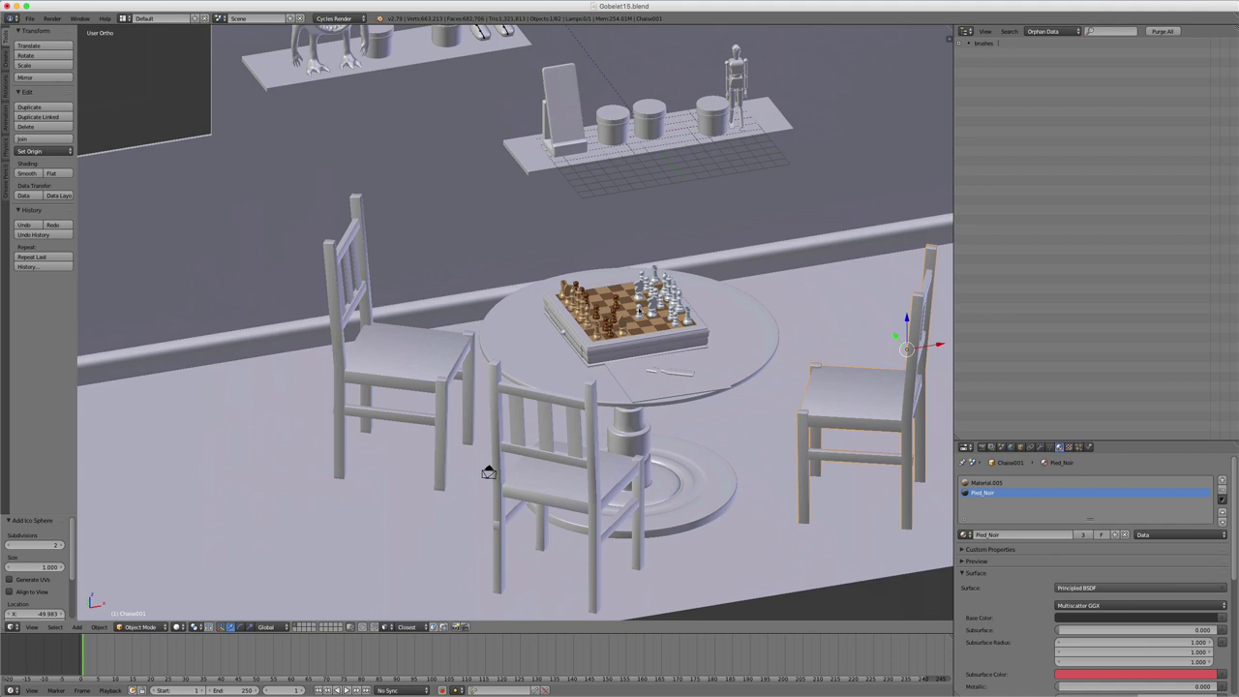
scroll(489, 472, "up", 3)
scroll(488, 472, "up", 3)
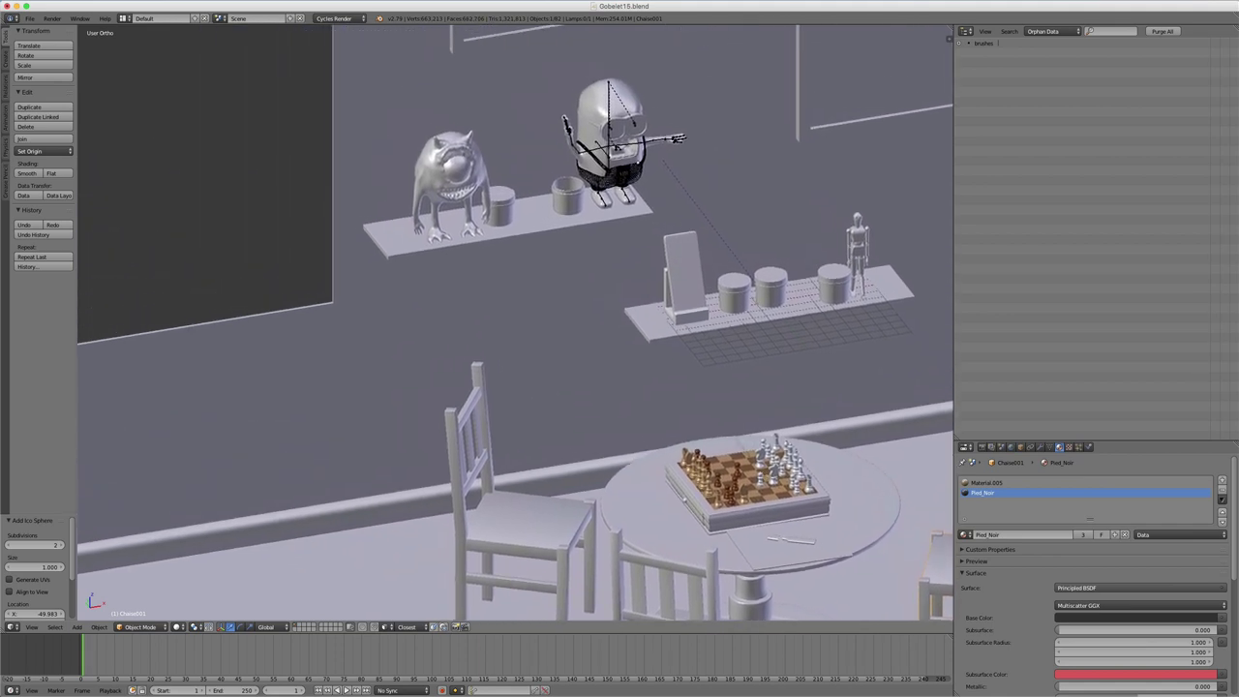
scroll(488, 473, "left", 3)
scroll(452, 143, "up", 2)
scroll(513, 183, "up", 3)
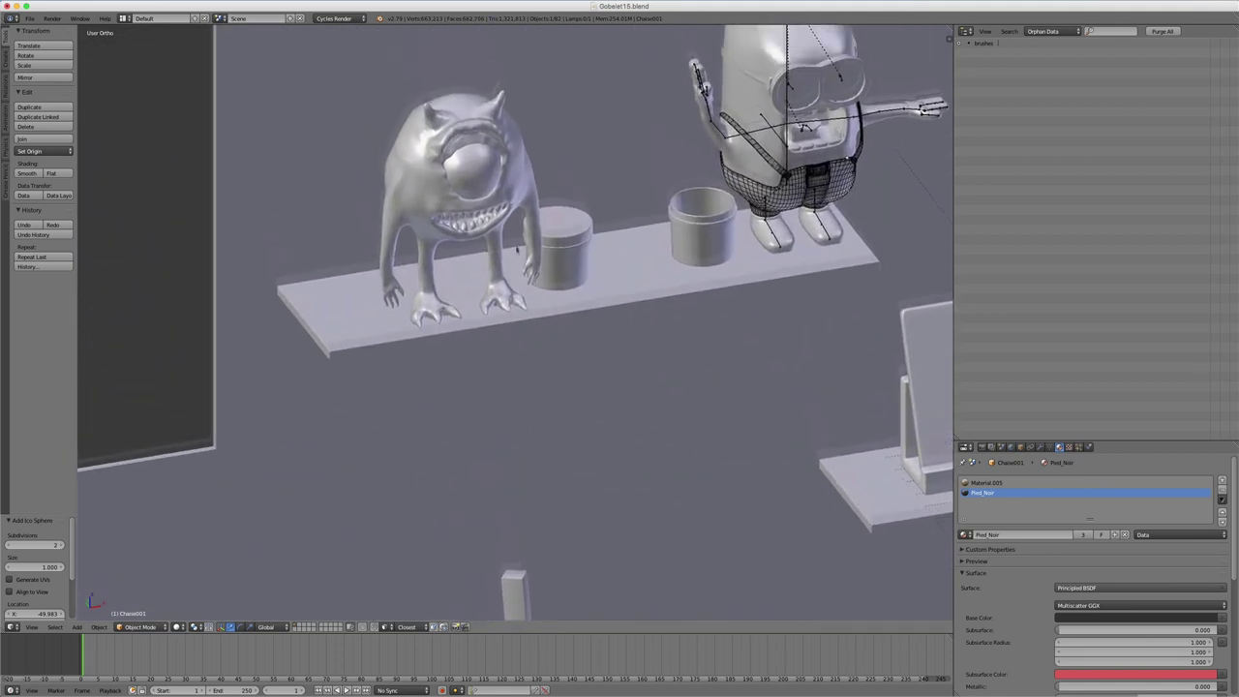
scroll(588, 224, "up", 2)
scroll(588, 224, "down", 3)
scroll(580, 252, "down", 3)
scroll(566, 290, "down", 3)
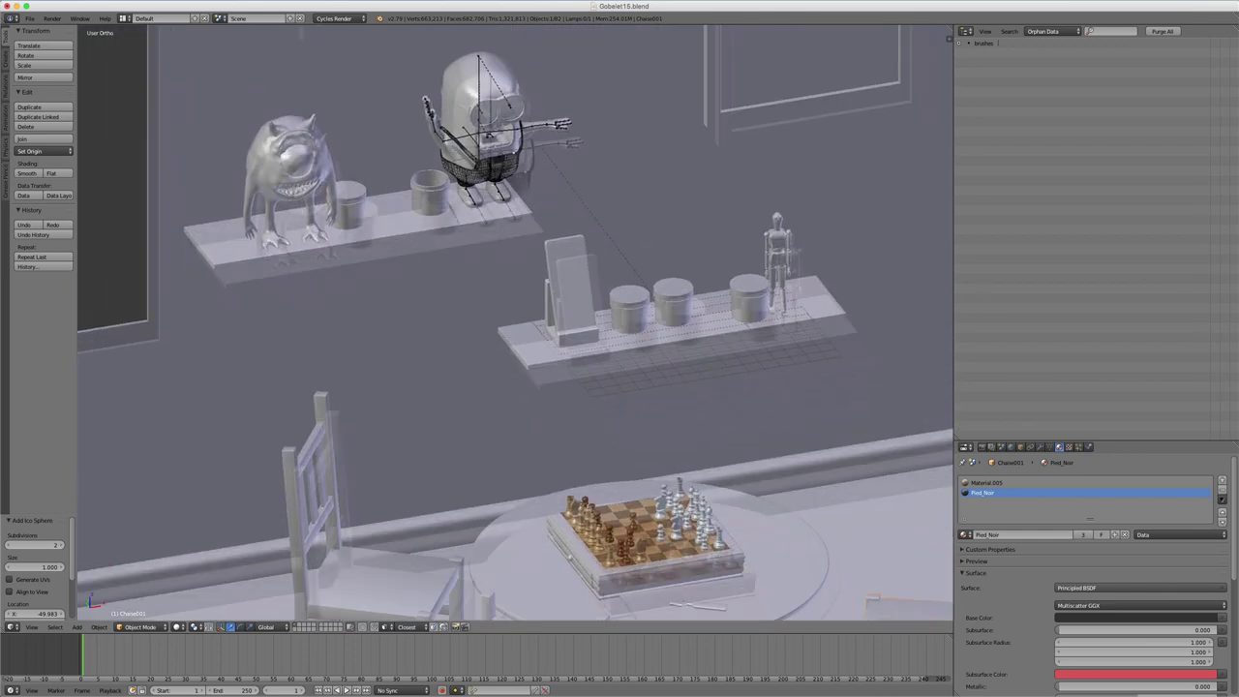
scroll(550, 316, "up", 3)
scroll(550, 316, "down", 3)
scroll(549, 316, "up", 3)
scroll(549, 316, "down", 3)
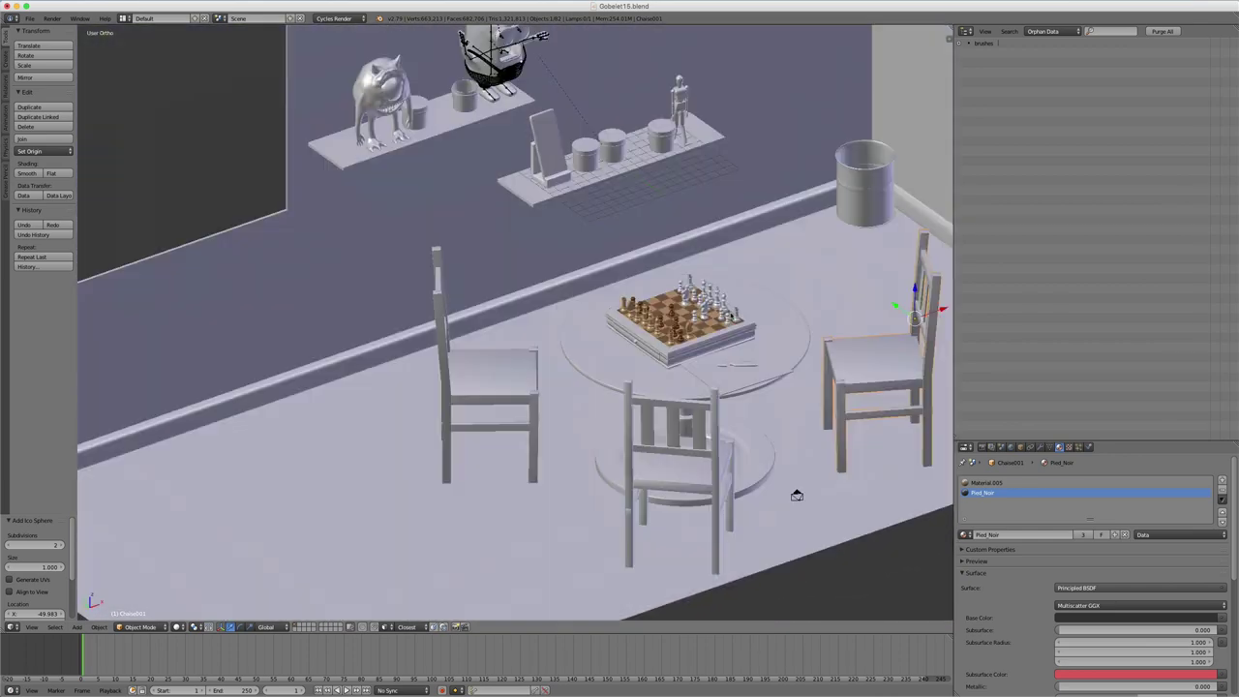
scroll(550, 316, "up", 2)
scroll(652, 346, "up", 3)
scroll(653, 345, "up", 2)
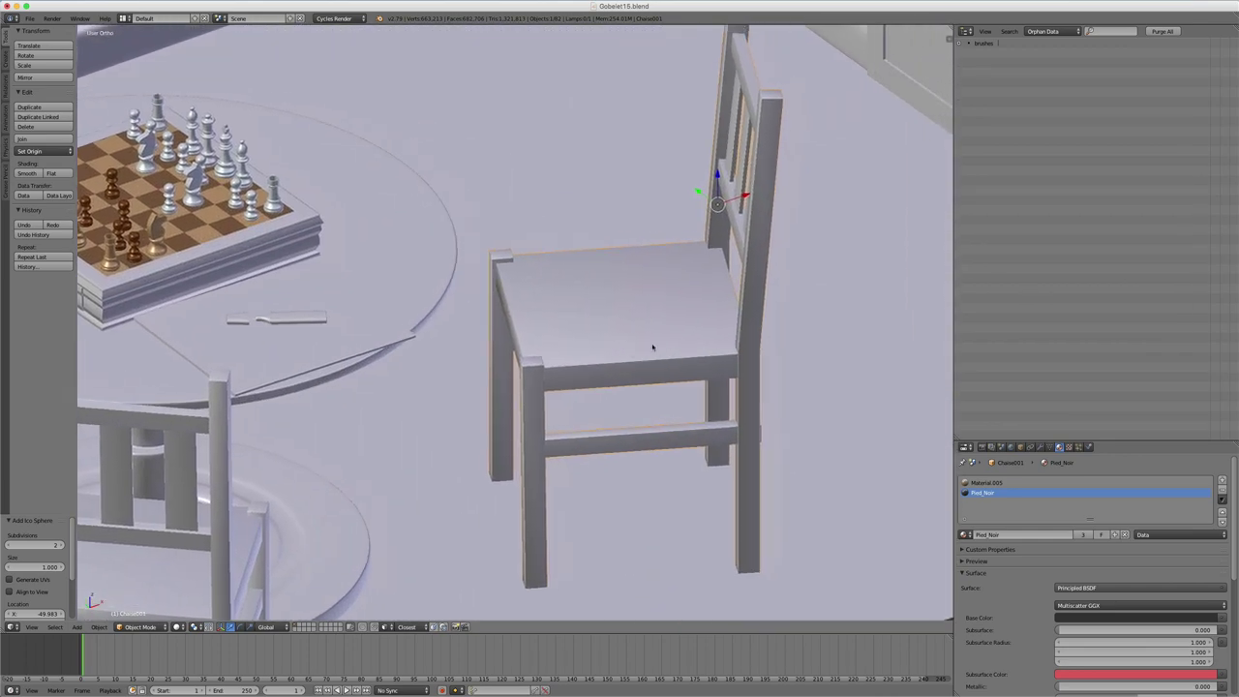
Step: Put the chair into Edit Mode and select all of its geometry
scroll(652, 344, "up", 2)
key("Tab")
scroll(652, 345, "down", 2)
key("a")
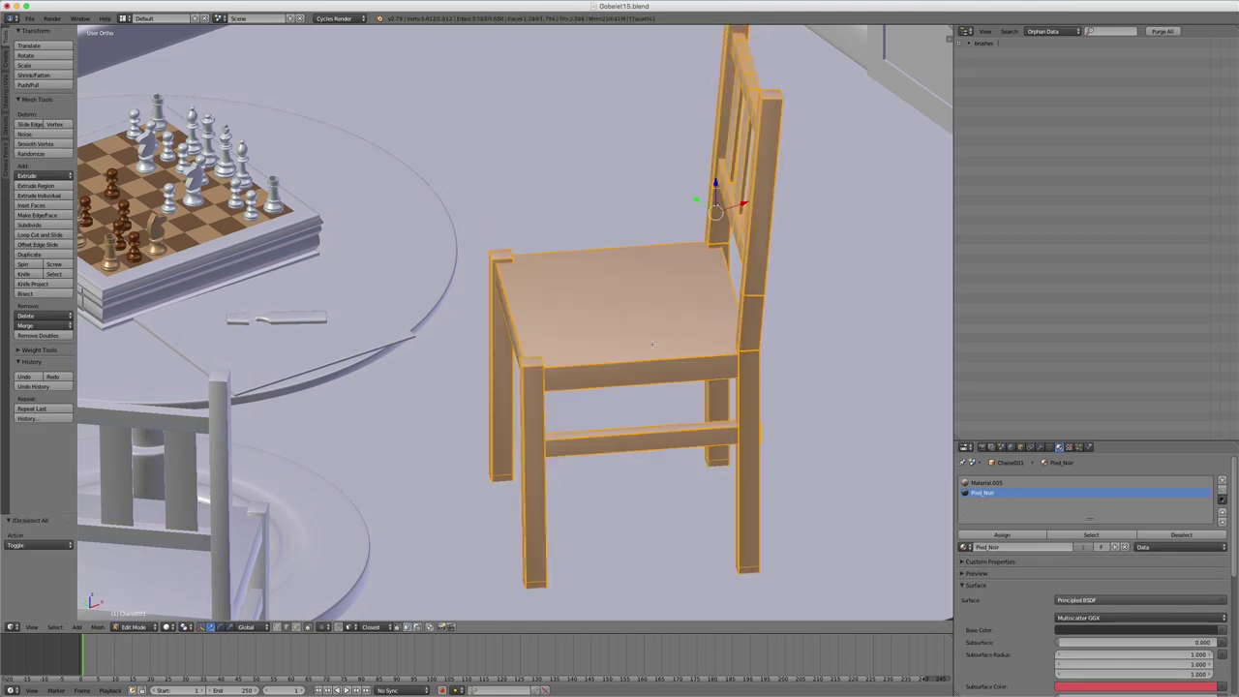
middle_click_drag(653, 345, 639, 310)
scroll(639, 310, "up", 2)
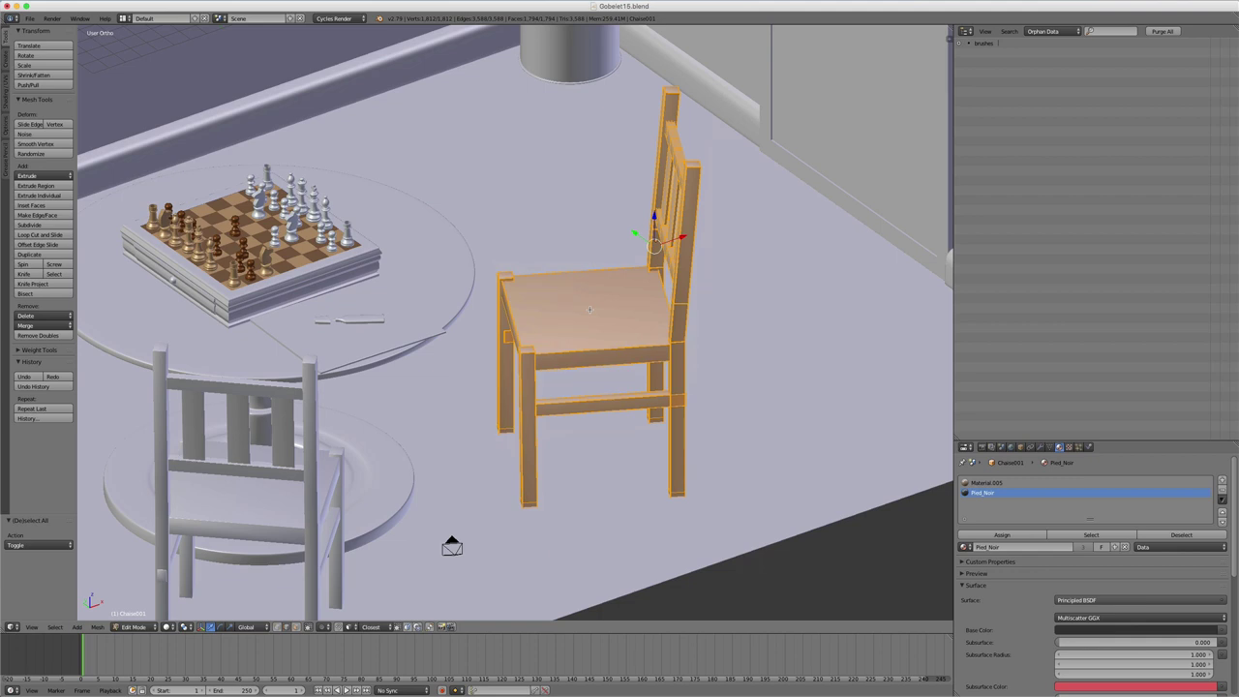
Step: Duplicate the geometry in place, then run Remove Doubles to merge the 1812 overlapping vertices
key("shift+d")
key("Escape")
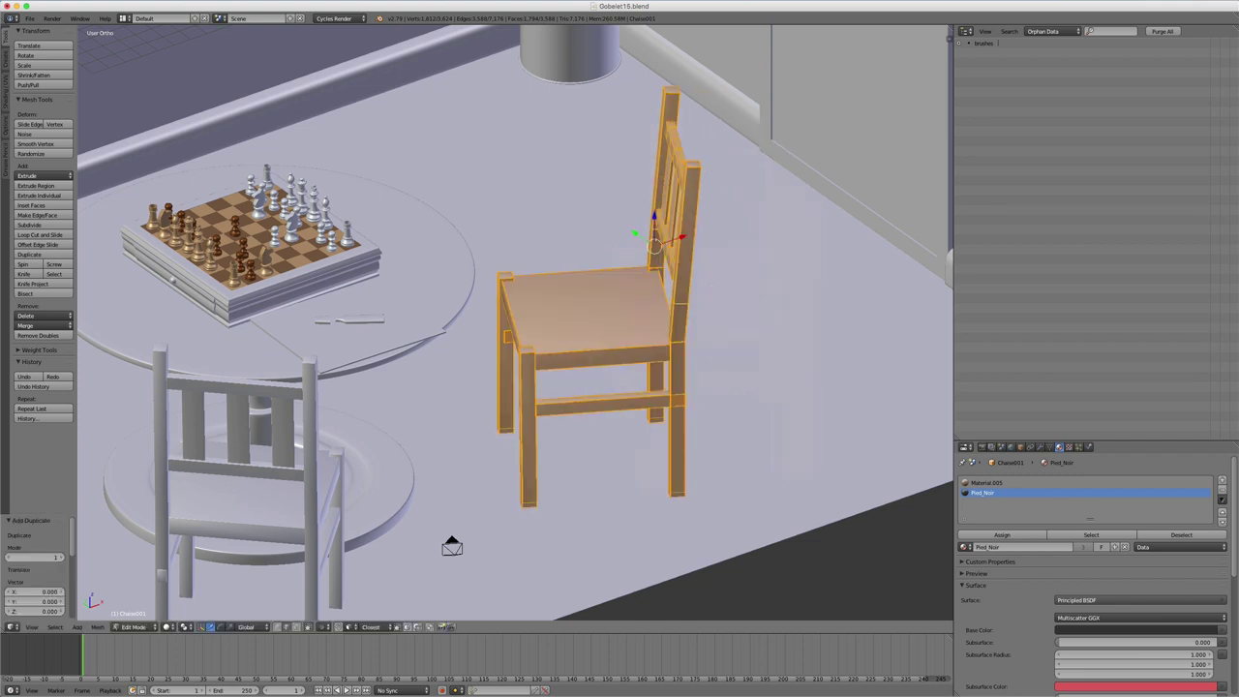
key("a")
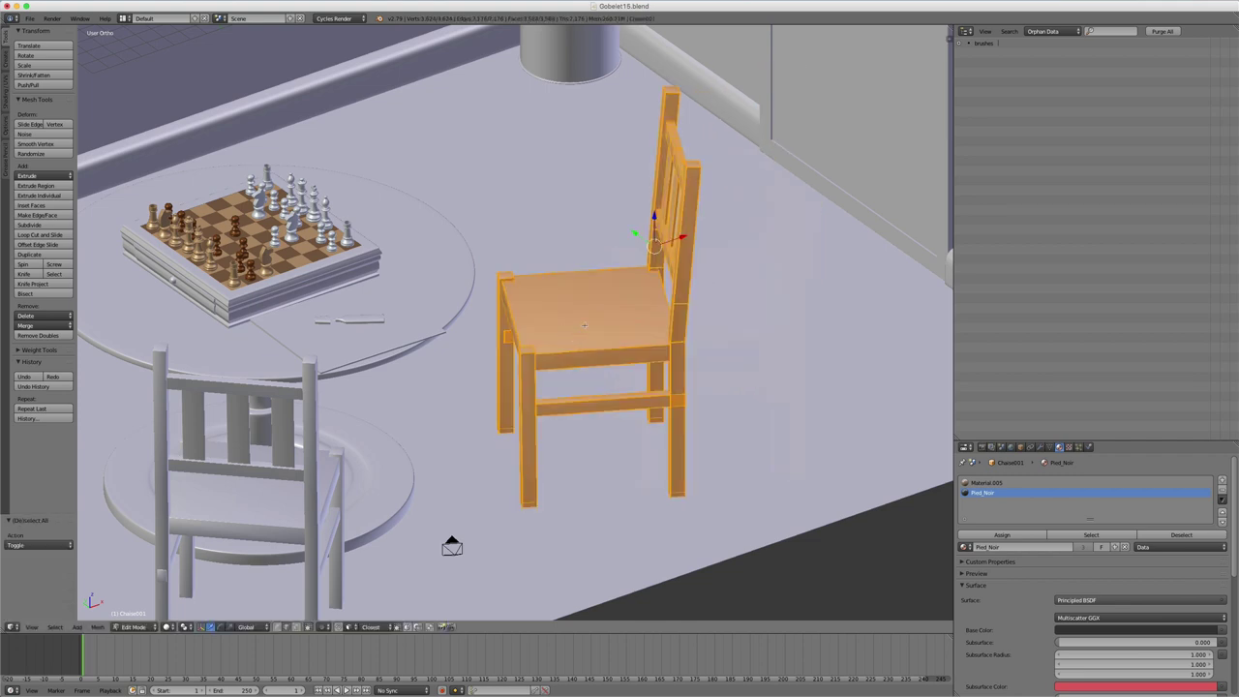
key("space")
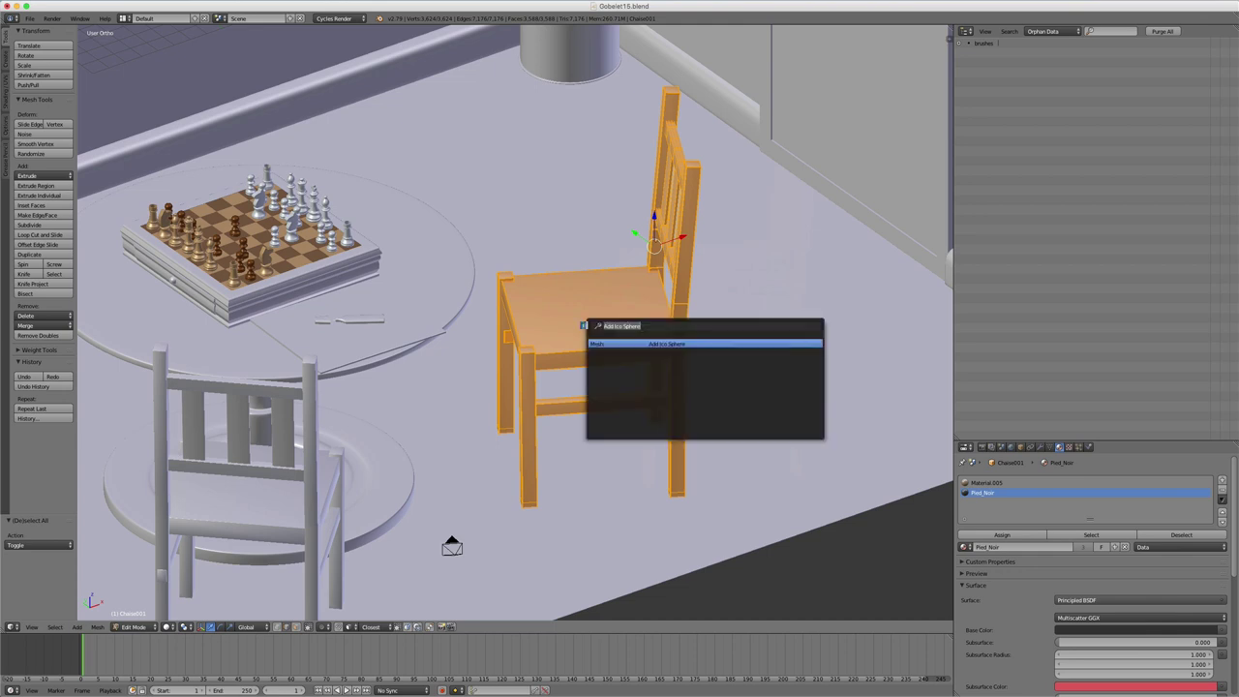
type("remove")
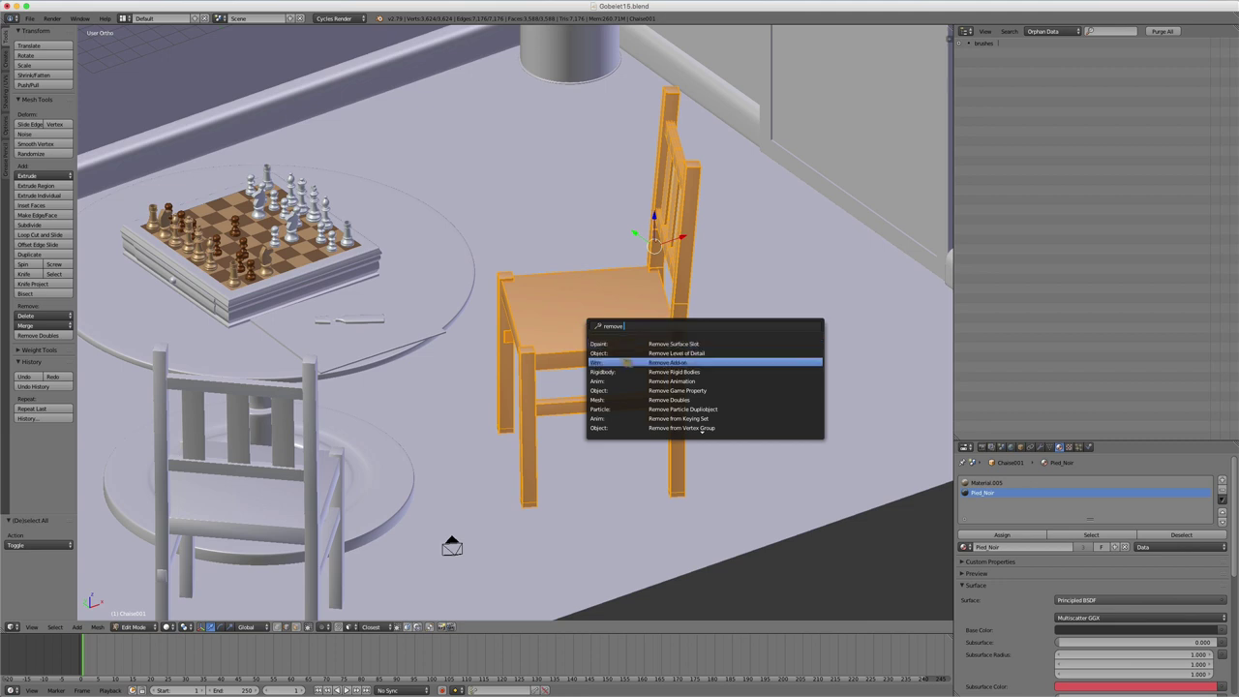
left_click(663, 398)
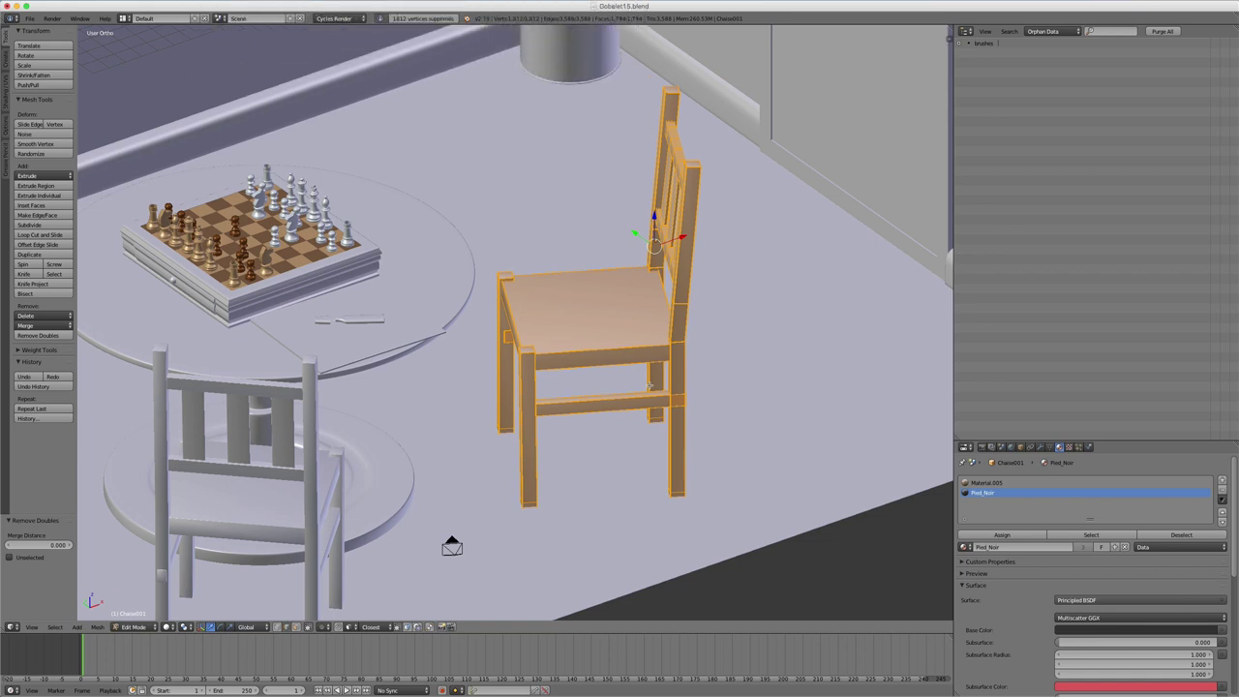
key("Tab")
key("Tab")
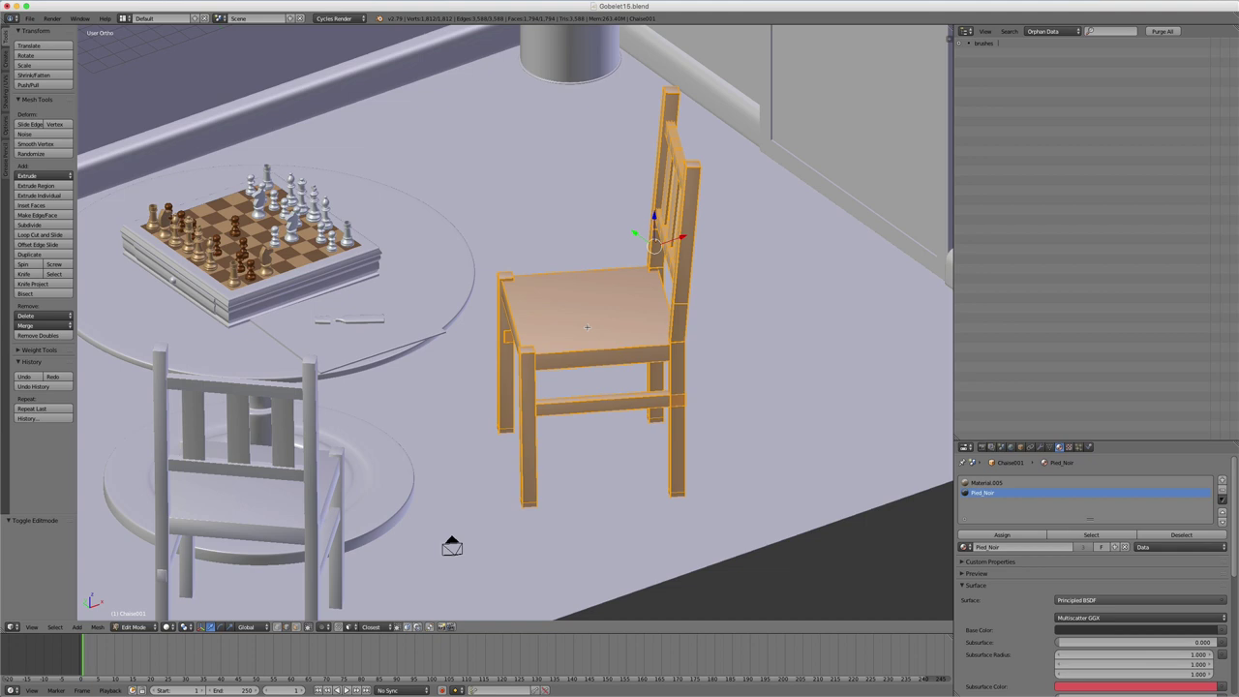
Step: Return to Object Mode and try an 'add cu' operator search, cancelling it
key("Tab")
key("space")
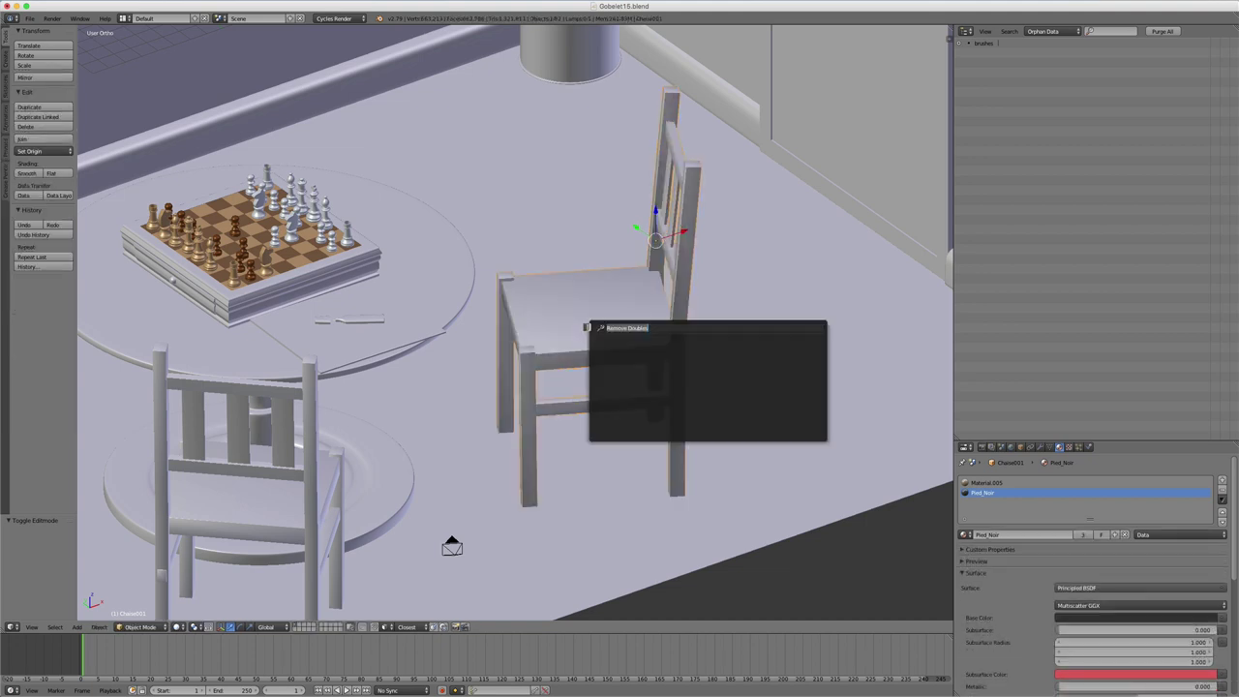
type("add cu")
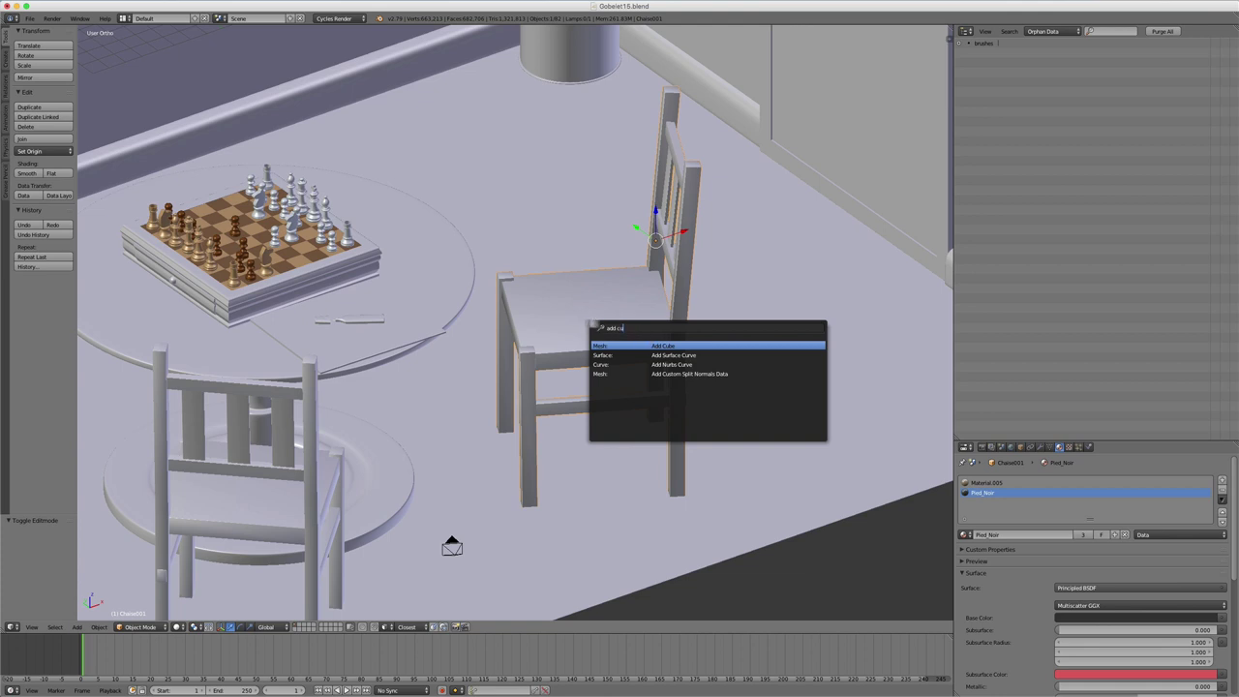
key("Escape")
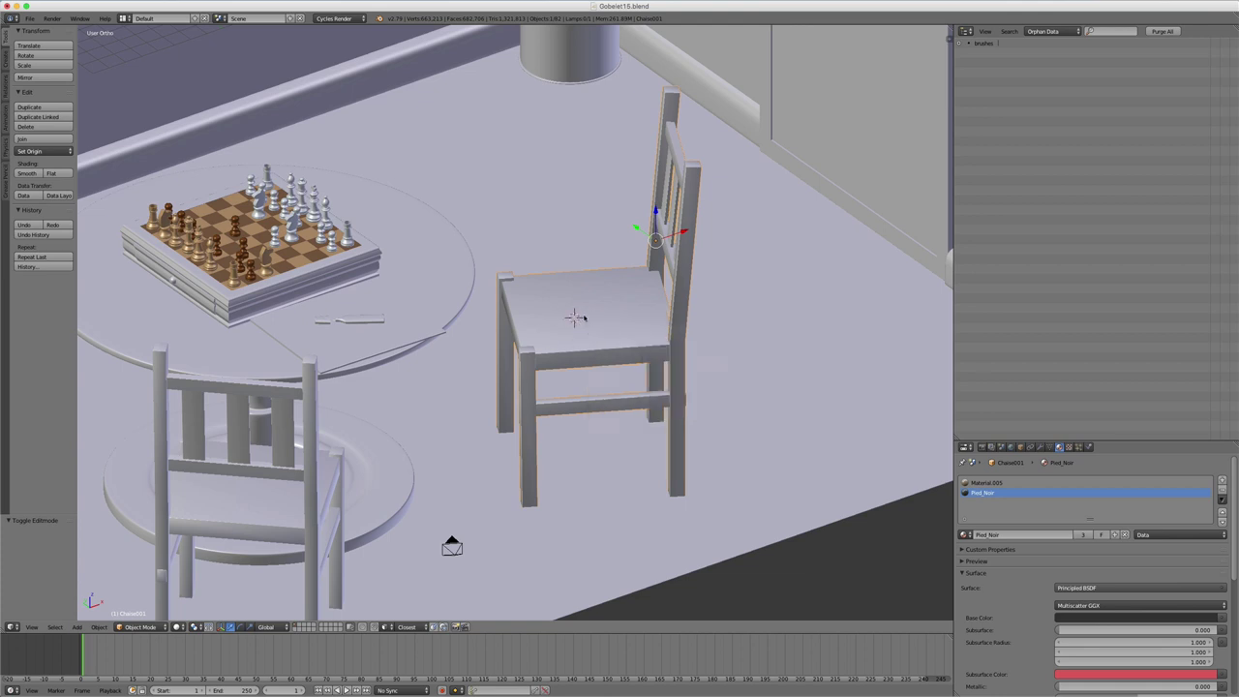
Step: Place the 3D cursor on the floor behind the chair and add a cube there
left_click(536, 211)
key("space")
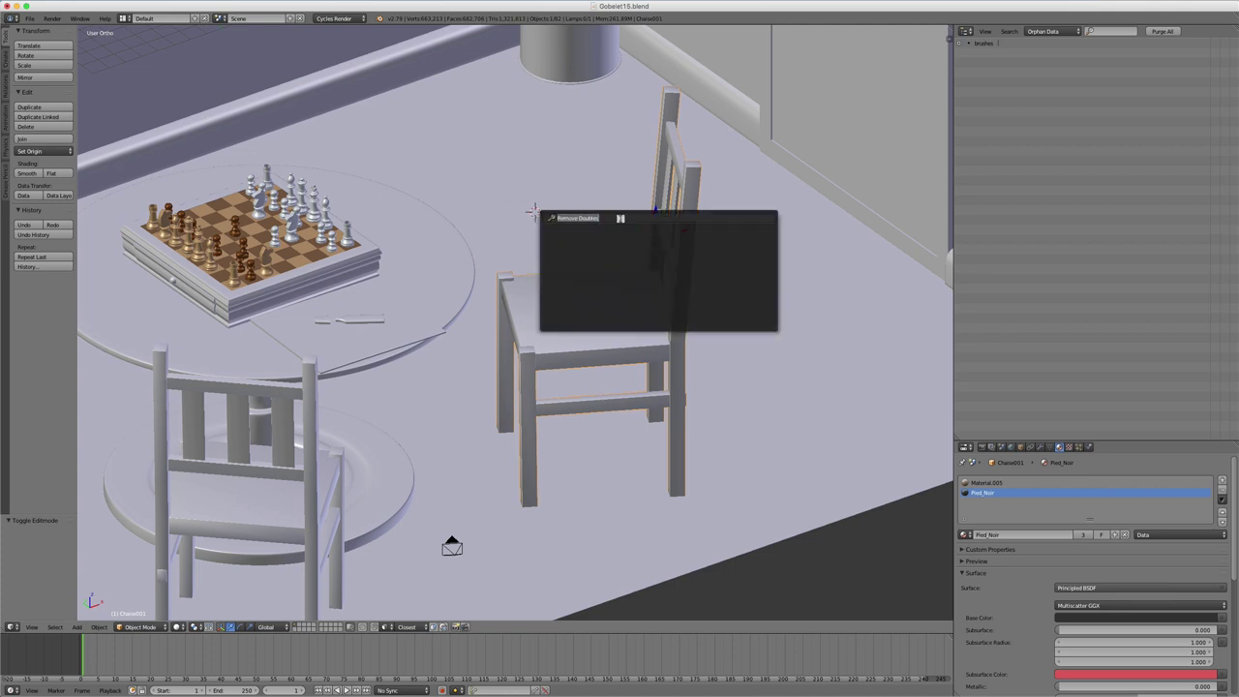
type("add c")
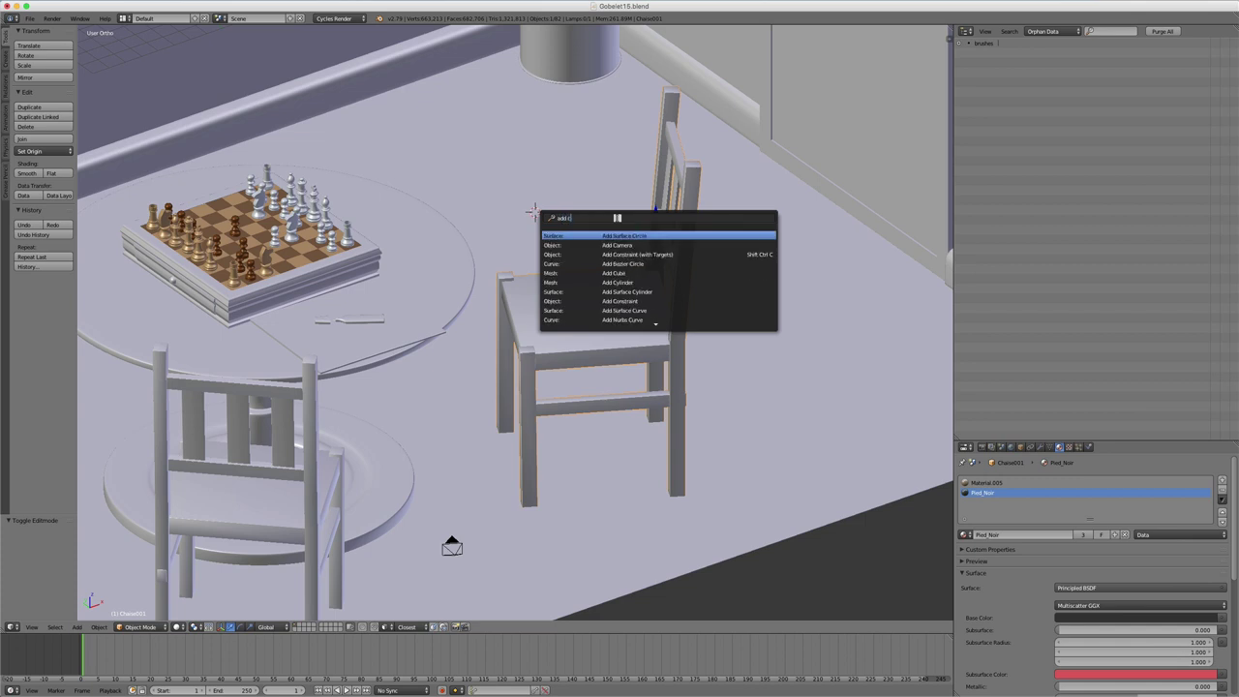
type("ub")
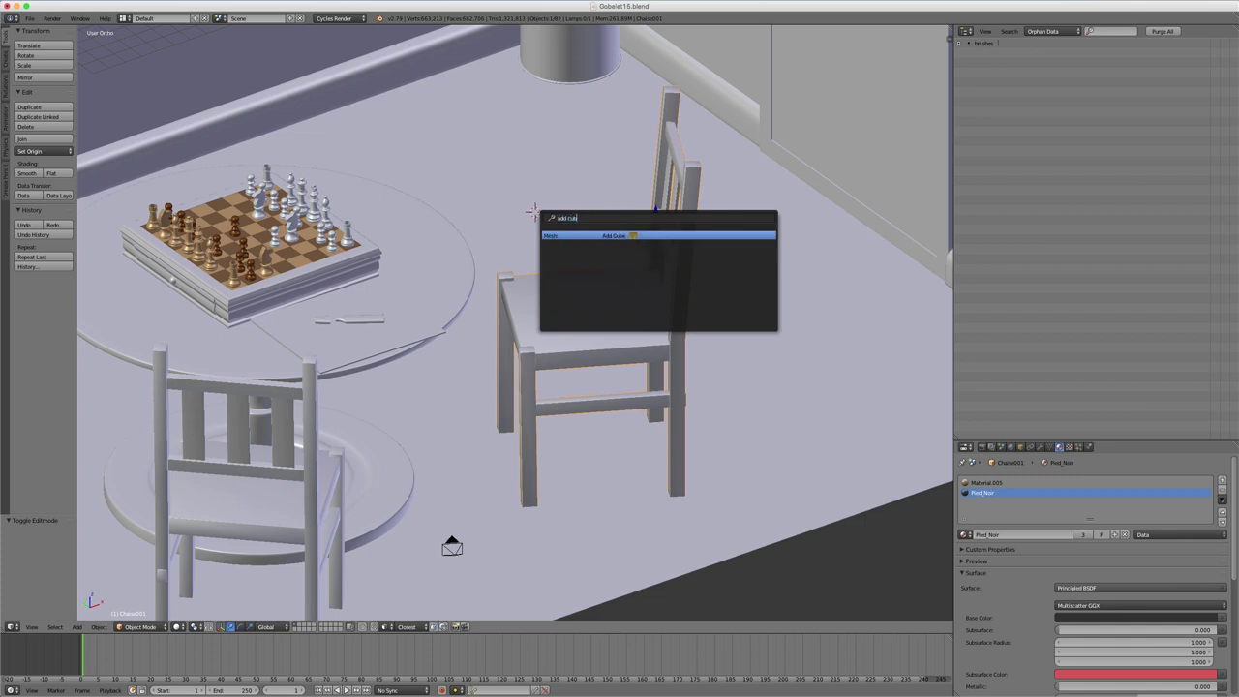
left_click(624, 239)
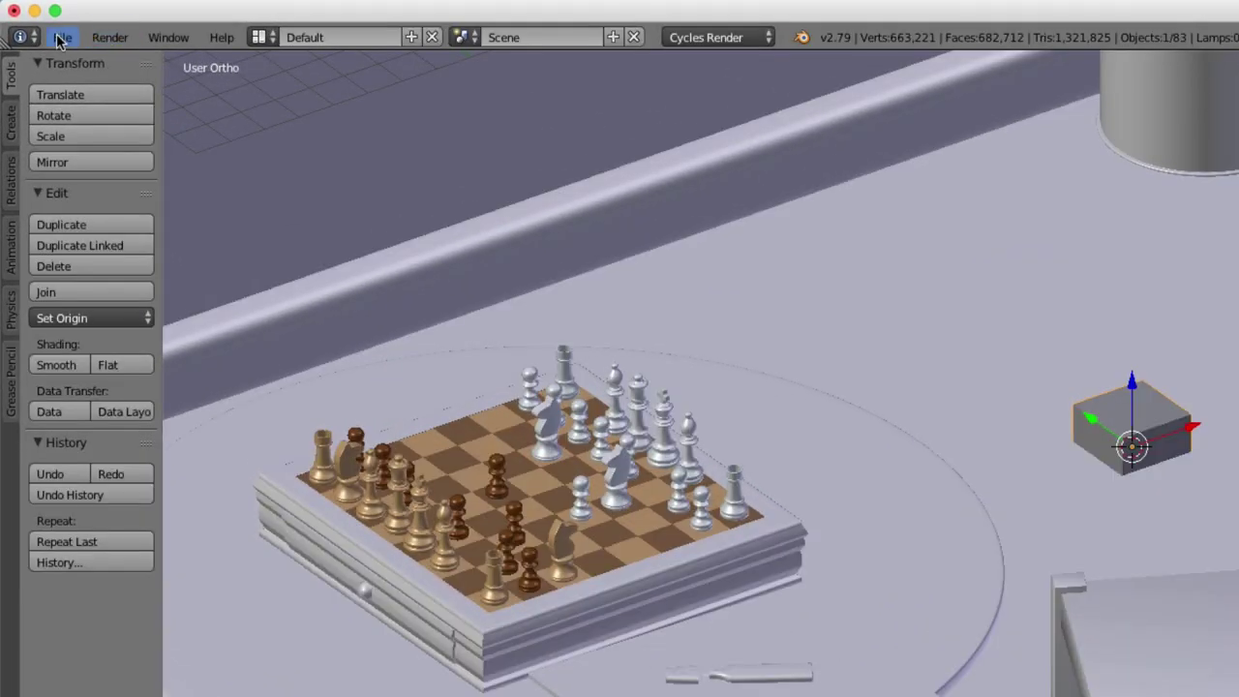
left_click(30, 18)
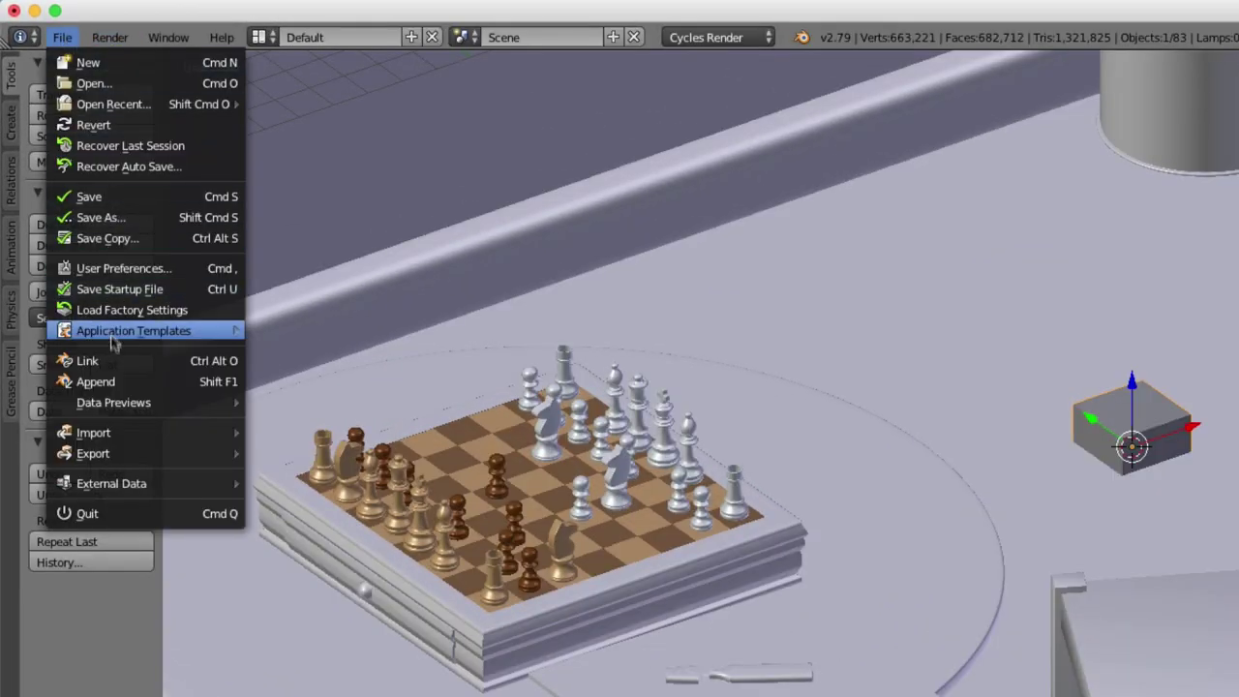
Step: In User Preferences, enable the Testing add-on '3D View: Dynamic Context Menu' and save user settings
left_click(120, 269)
left_click_drag(305, 39, 976, 310)
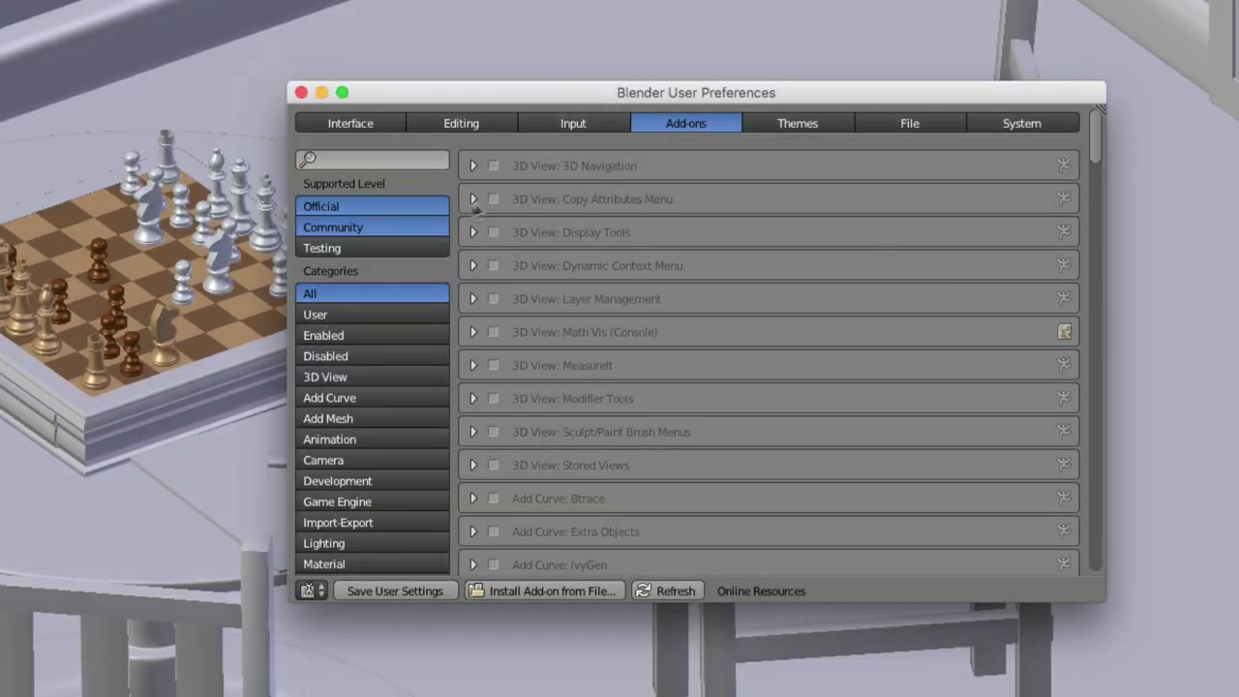
left_click(370, 250, "shift")
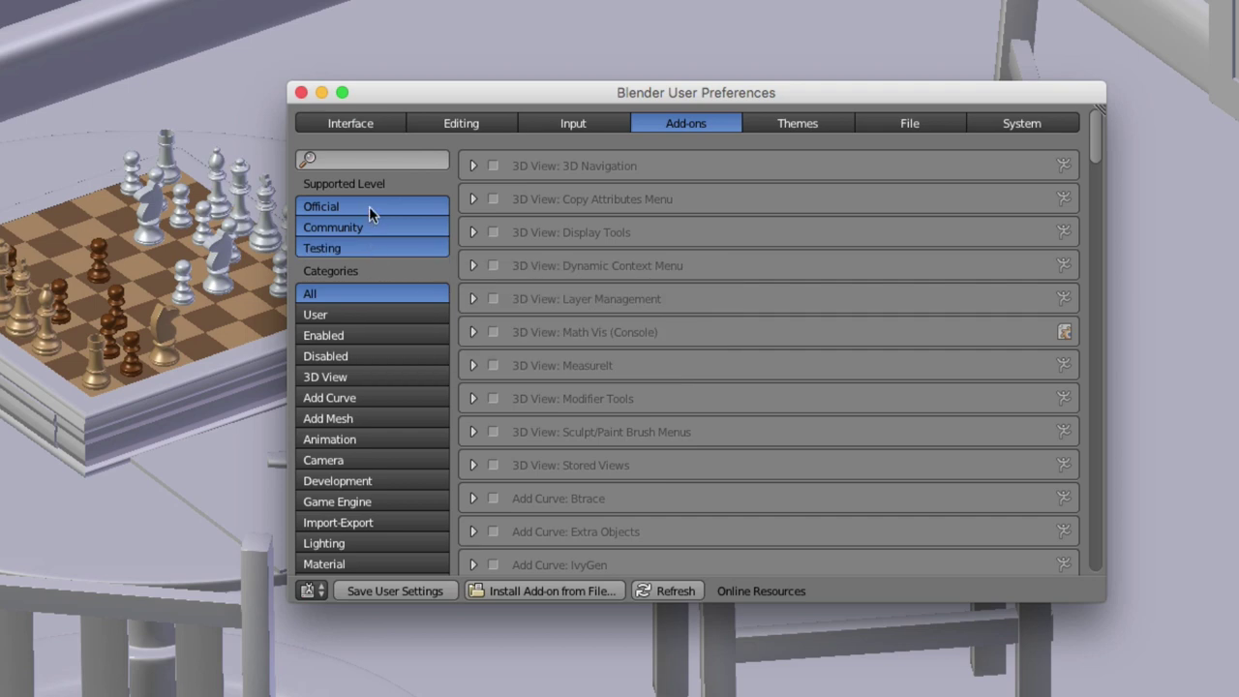
left_click(356, 158)
type("dy")
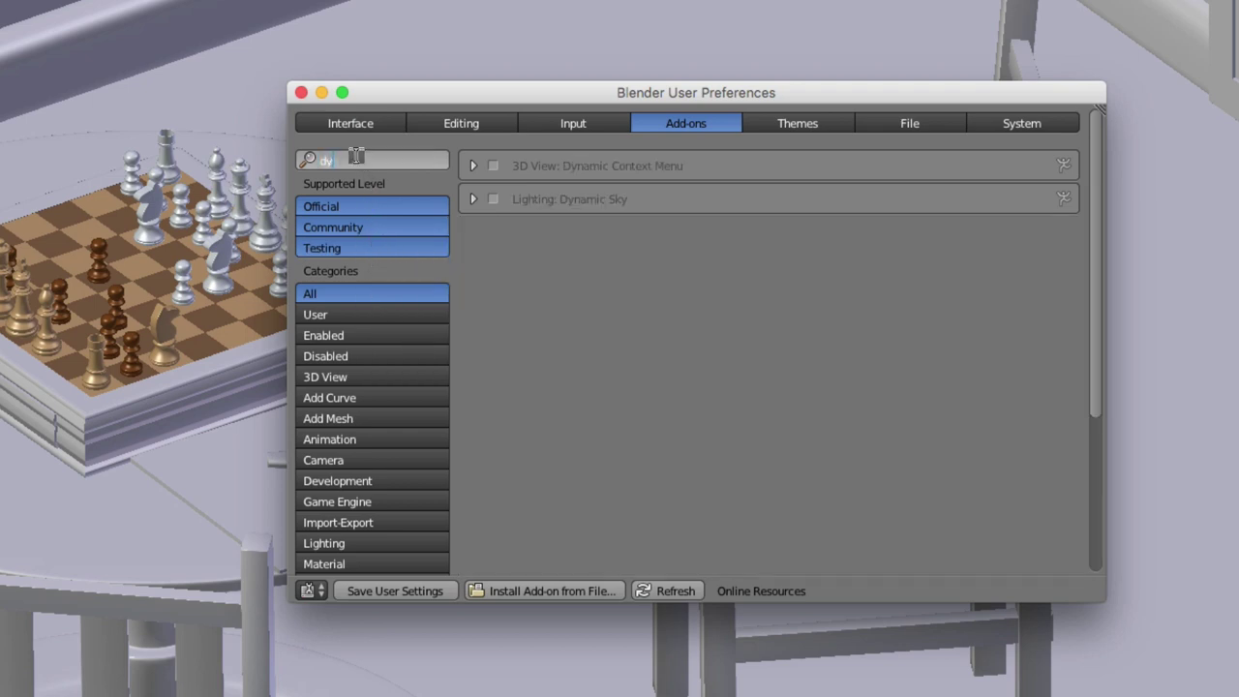
type("namic")
key("Return")
left_click(494, 167)
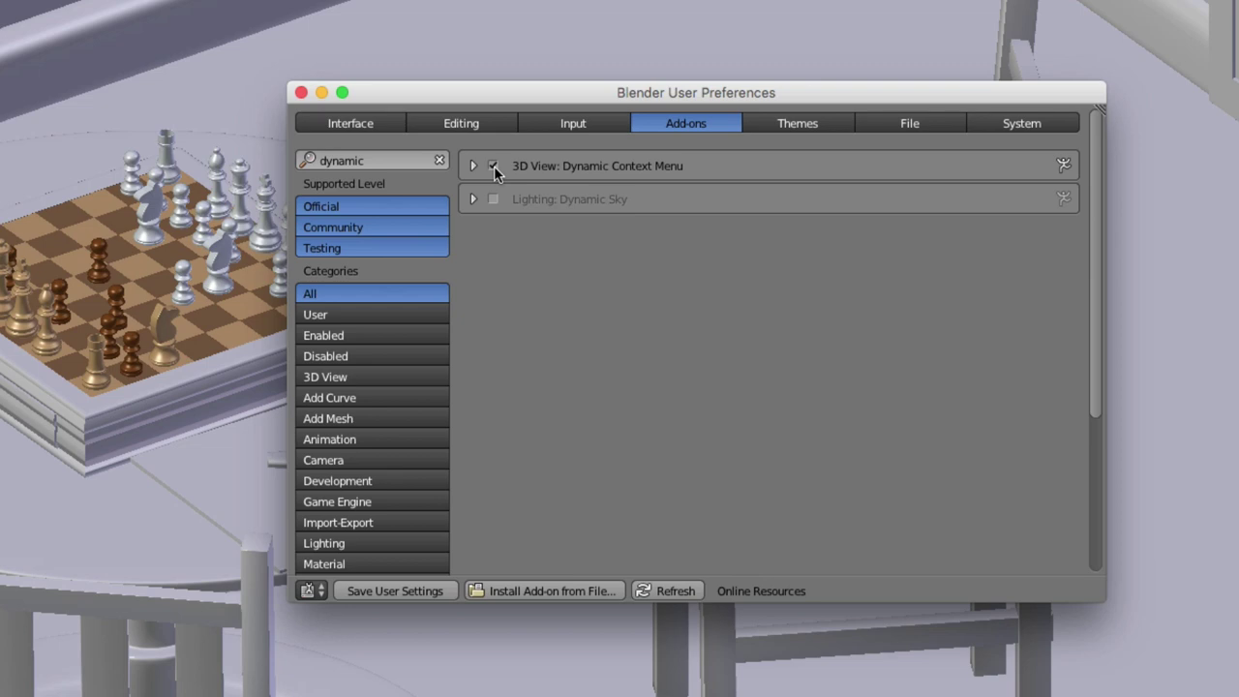
left_click(394, 594)
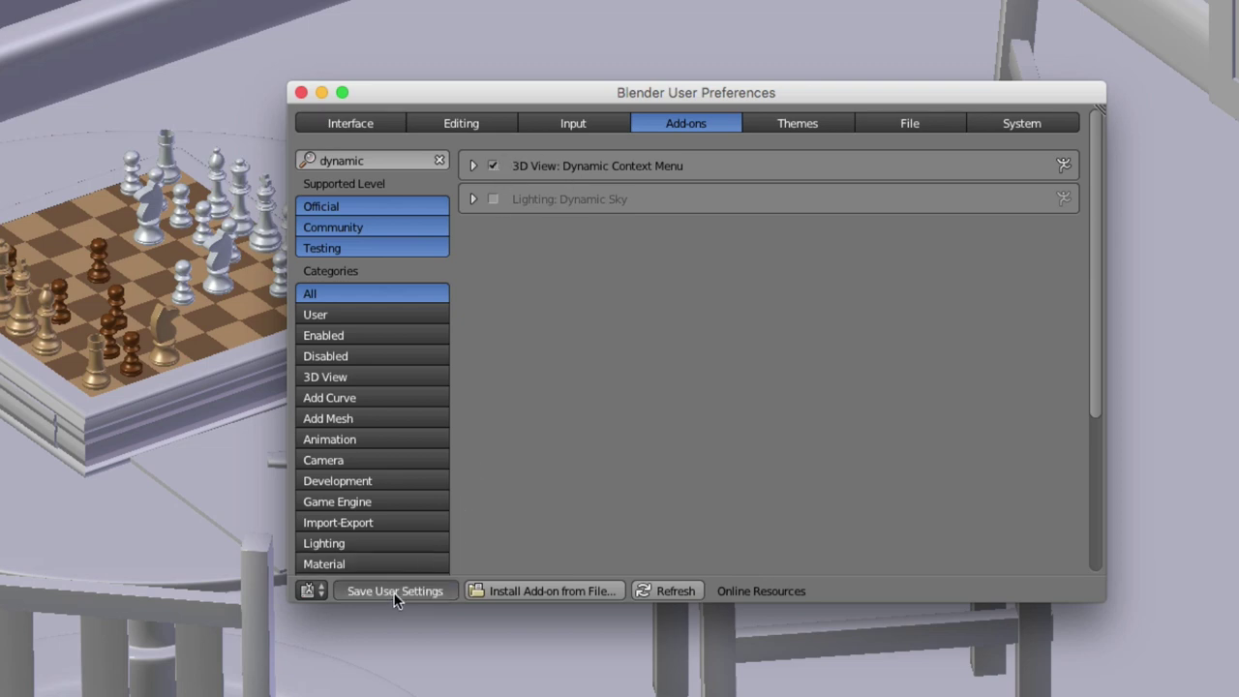
left_click(301, 92)
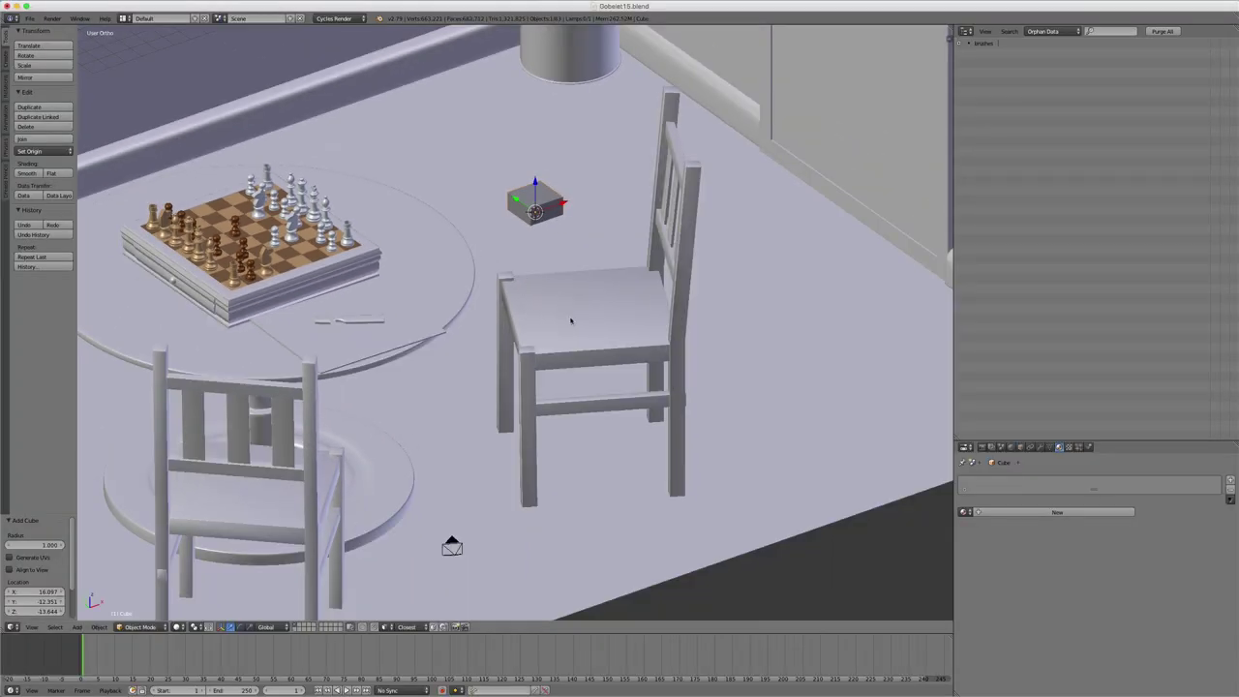
Step: Select the chair Chaise001, enter Edit Mode, and call up the Dynamic Context Menu
right_click(571, 322)
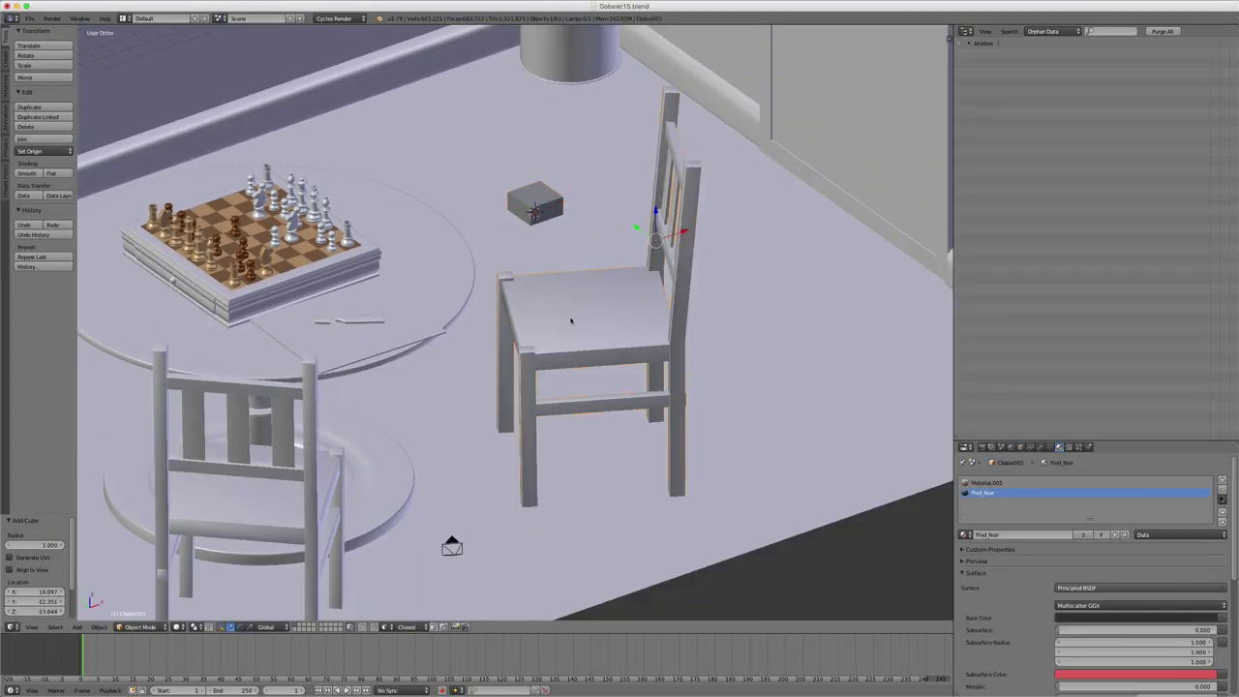
key("Tab")
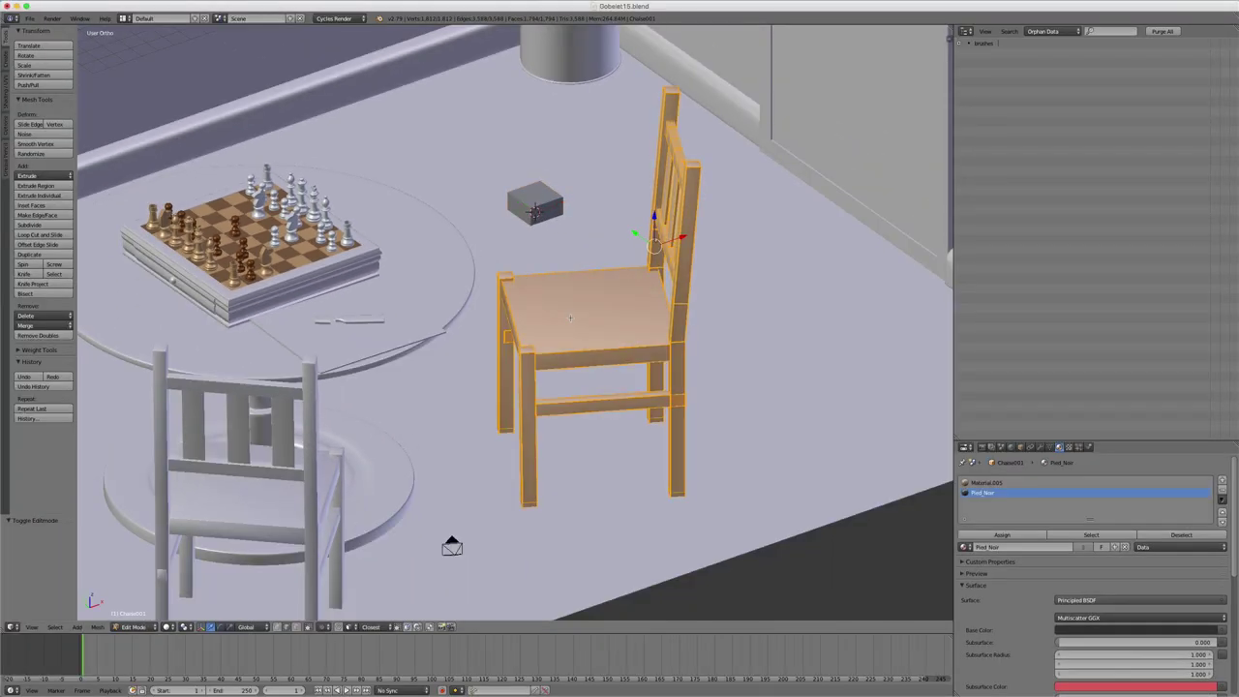
key("space")
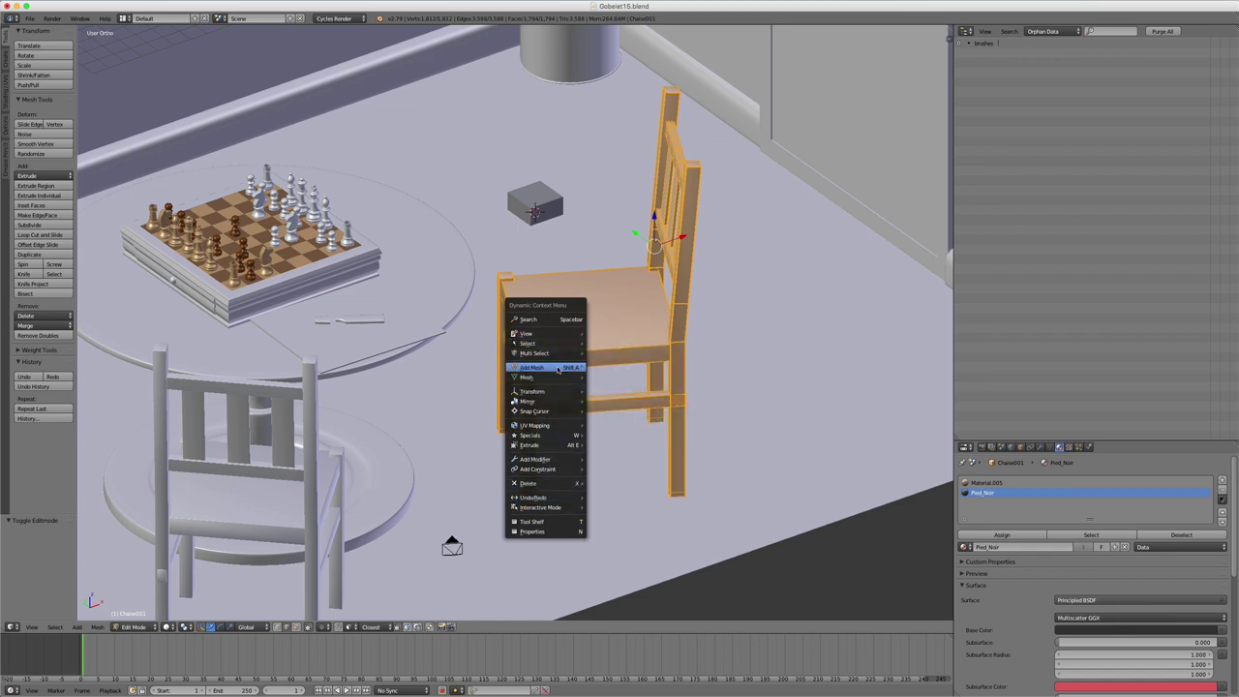
mouse_move(542, 391)
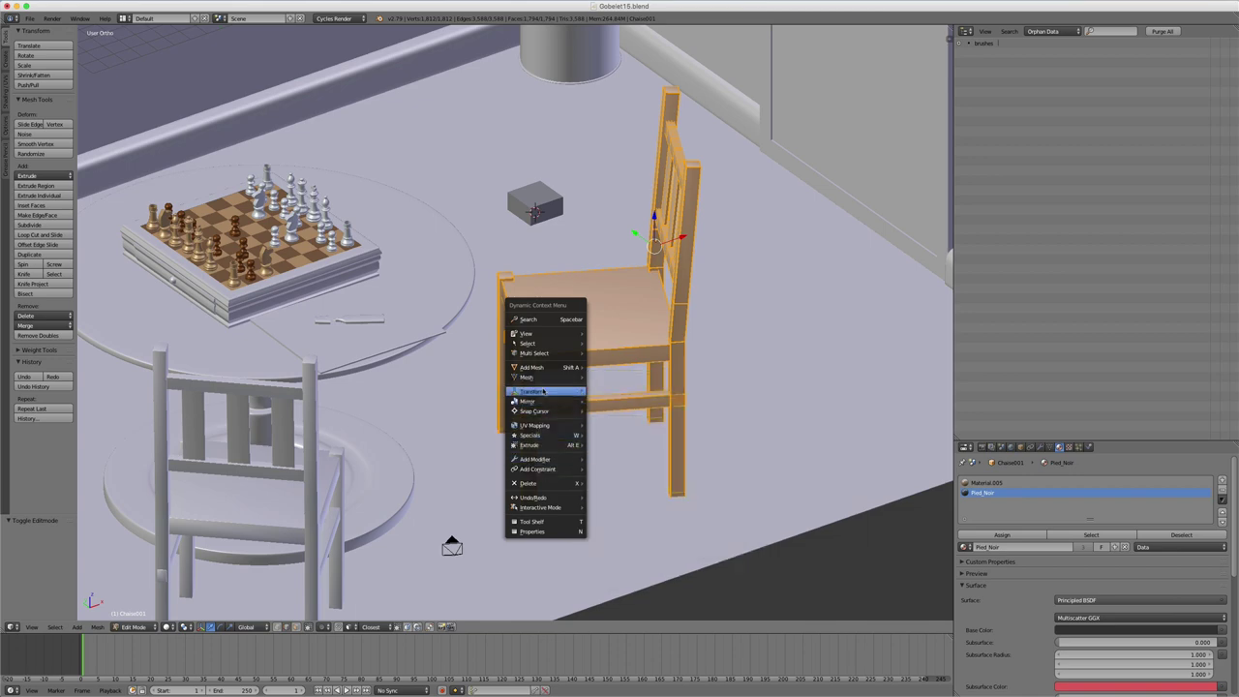
key("space")
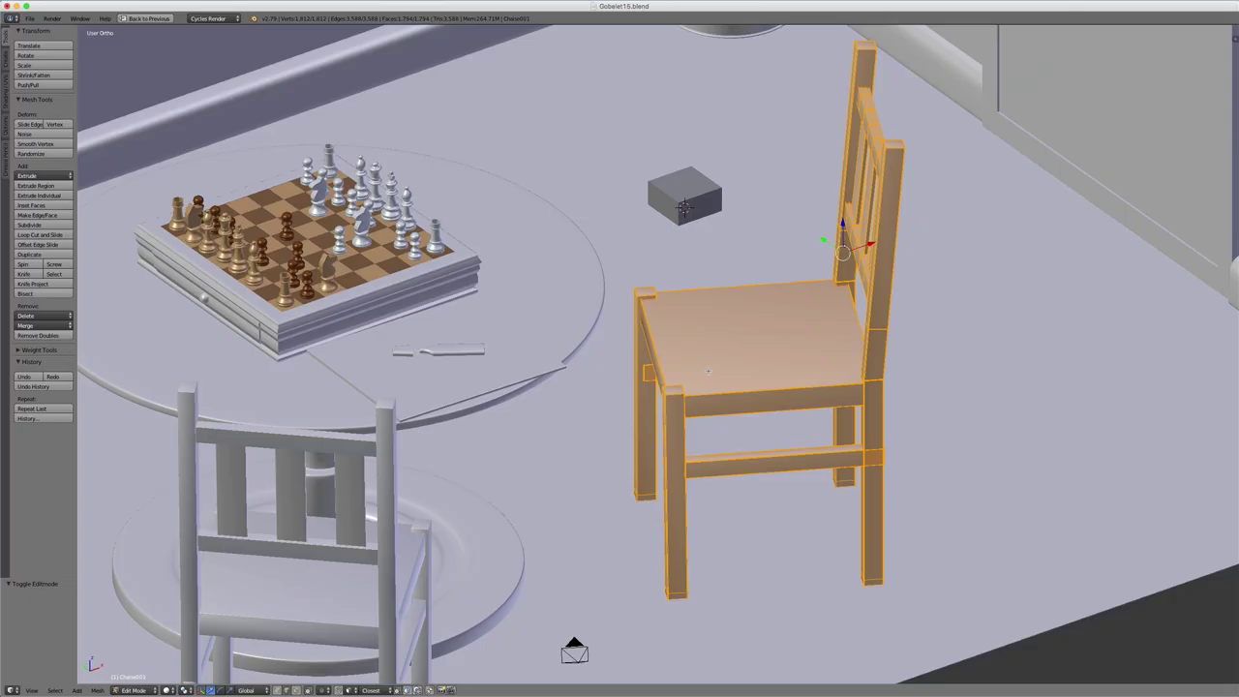
Step: Hide the tool shelf, orbit around the chair, and open the Dynamic Context Menu over it
key("t")
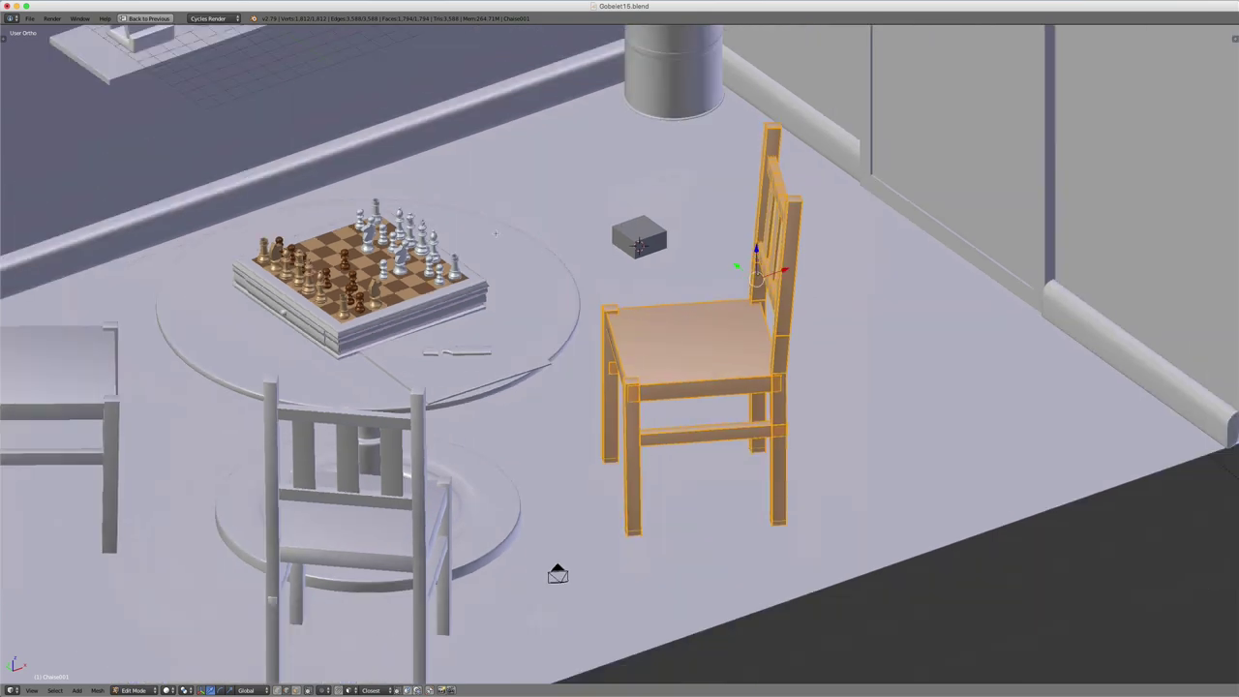
middle_click_drag(407, 265, 455, 281)
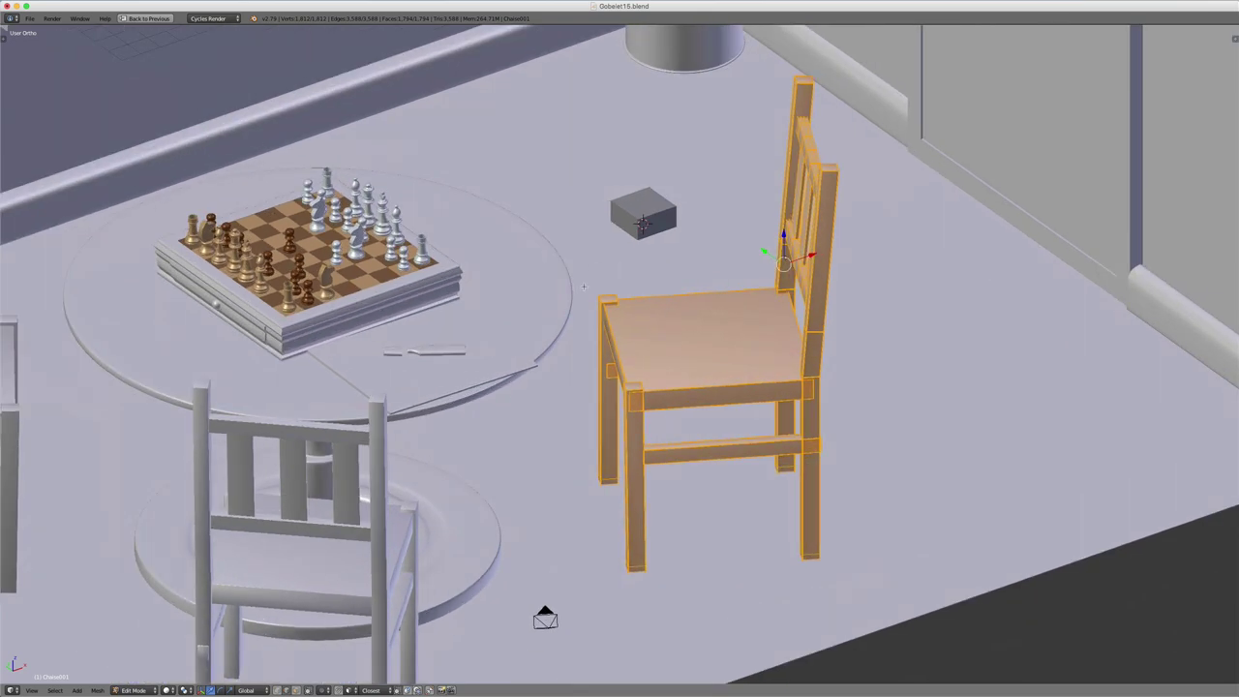
key("space")
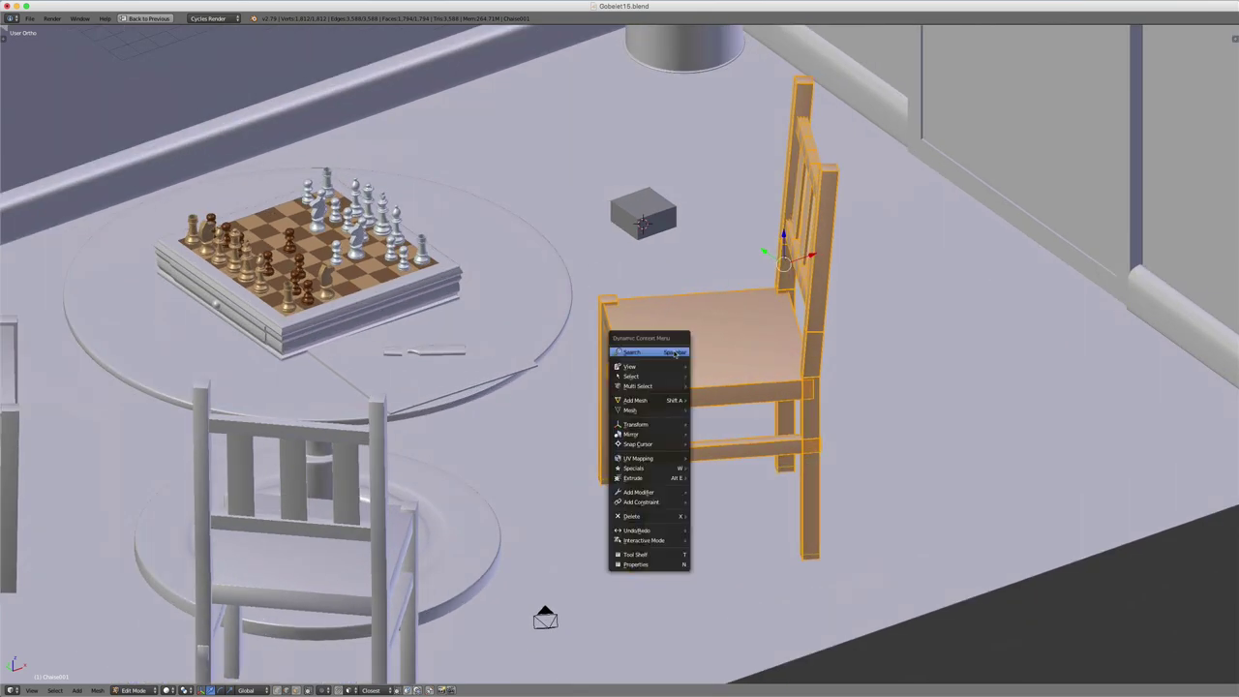